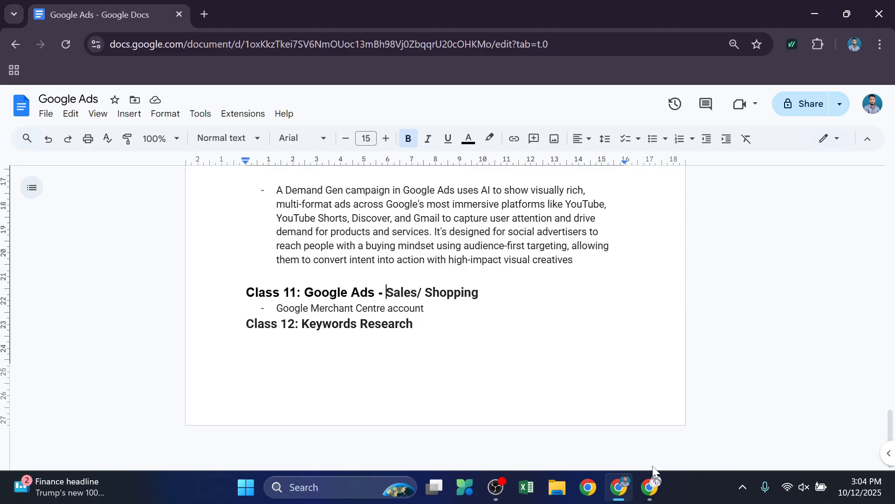
# Step: Switch to the Google Ads browser window and start creating a new campaign
pyautogui.click(652, 489)
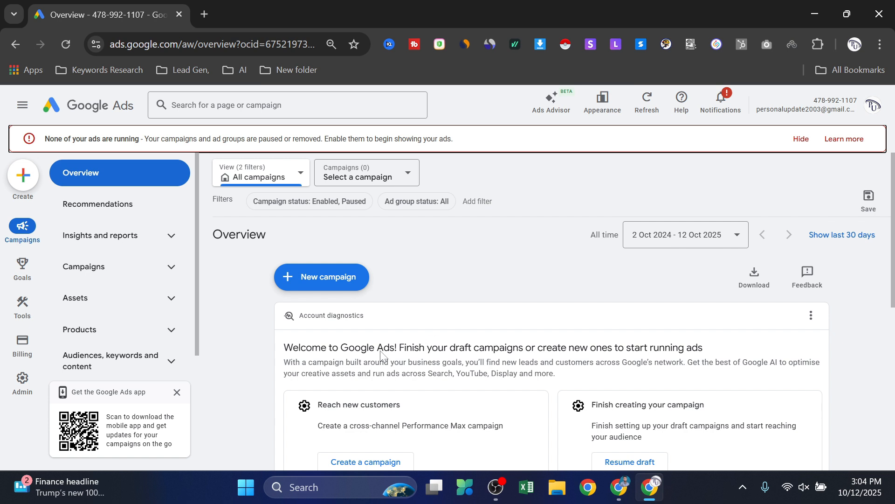
pyautogui.click(344, 278)
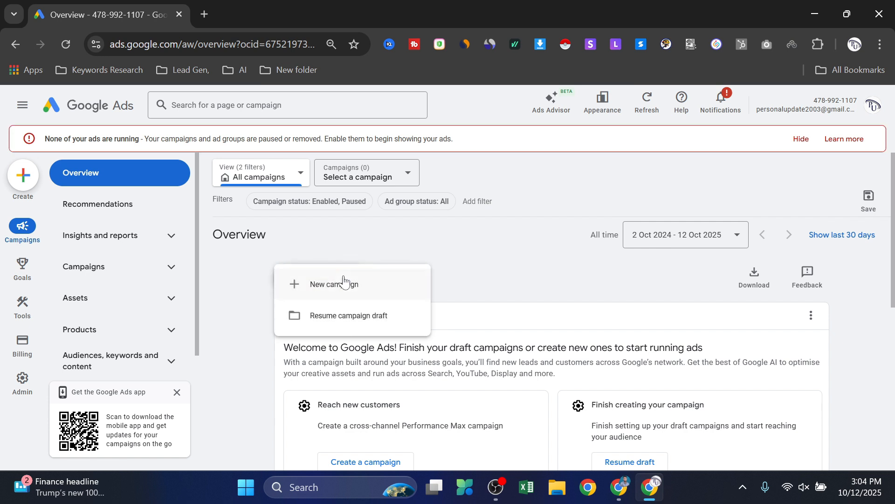
pyautogui.click(340, 284)
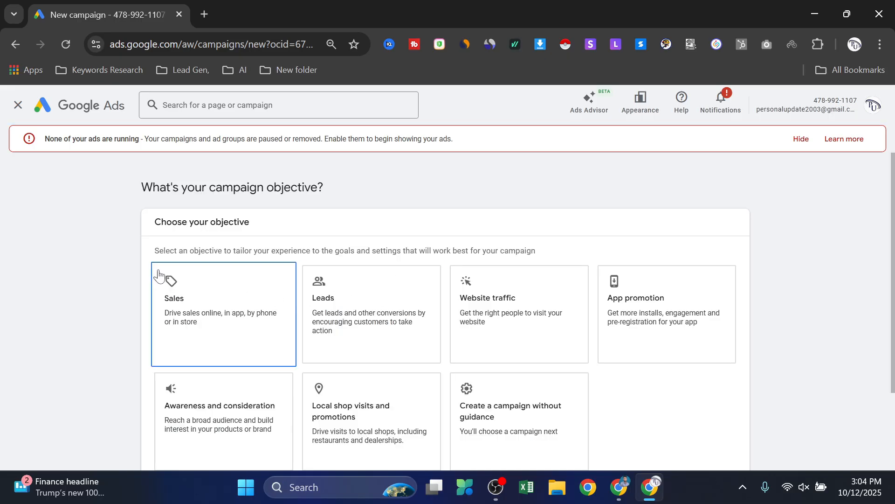
# Step: Choose Sales as the campaign objective and continue with the default Page views conversion goal
pyautogui.scroll(-1, 409, 263)
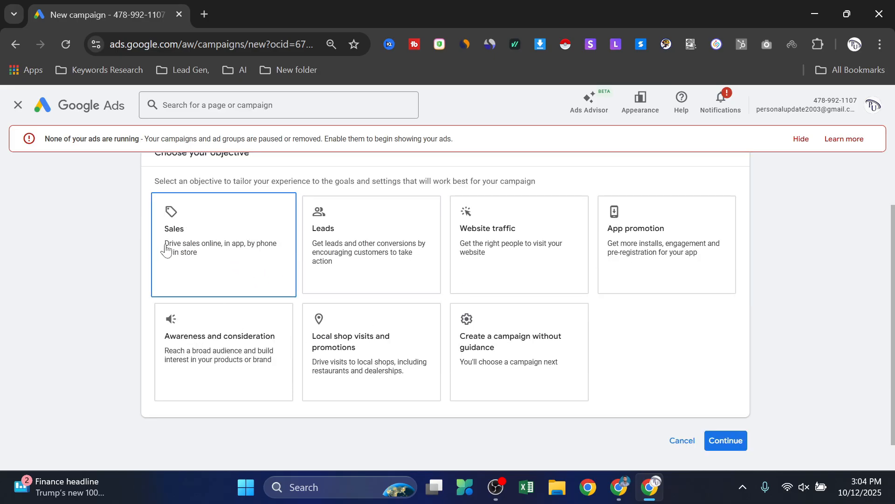
pyautogui.click(200, 240)
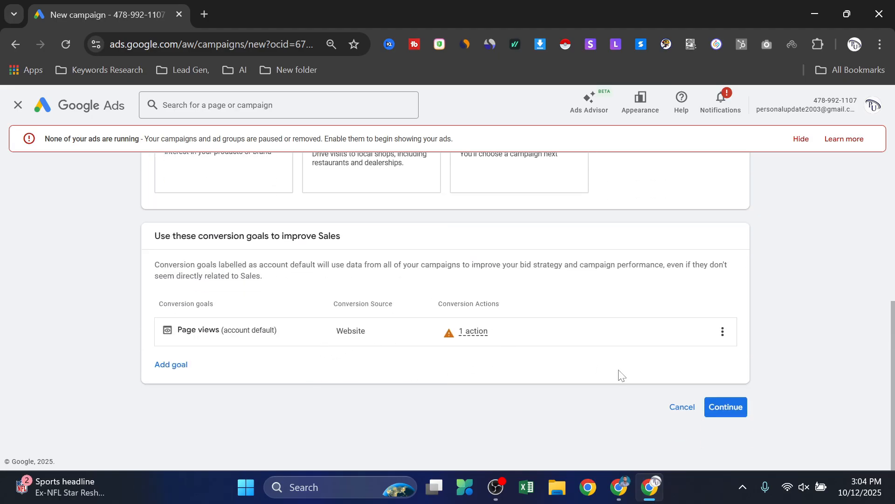
pyautogui.click(727, 408)
# Step: Select Shopping as the campaign type and bring up its product and subtype settings
pyautogui.scroll(-4, 469, 336)
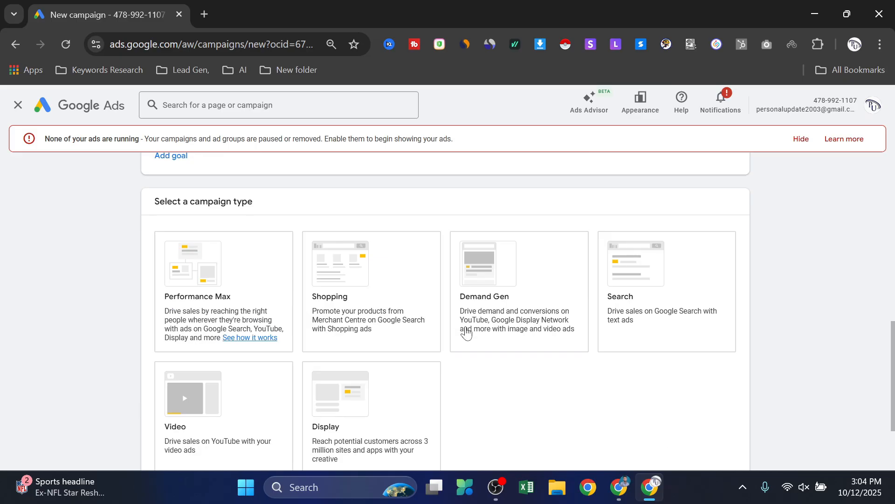
pyautogui.scroll(-1, 465, 334)
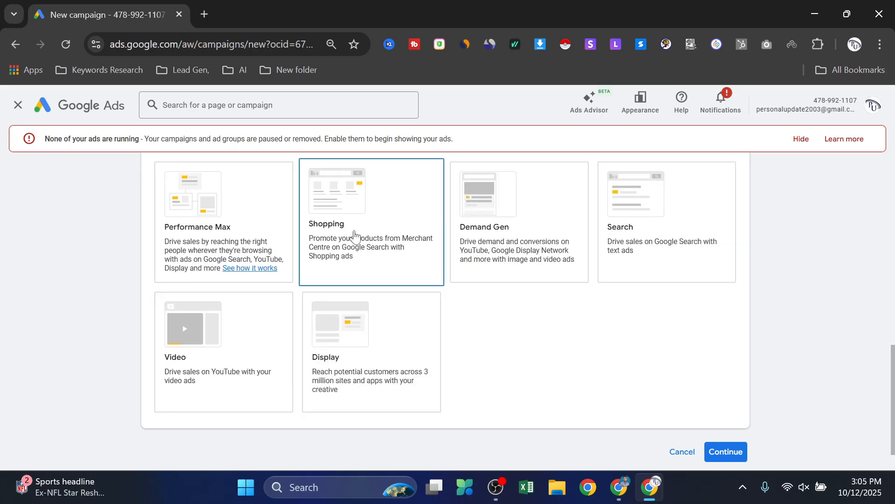
pyautogui.click(357, 236)
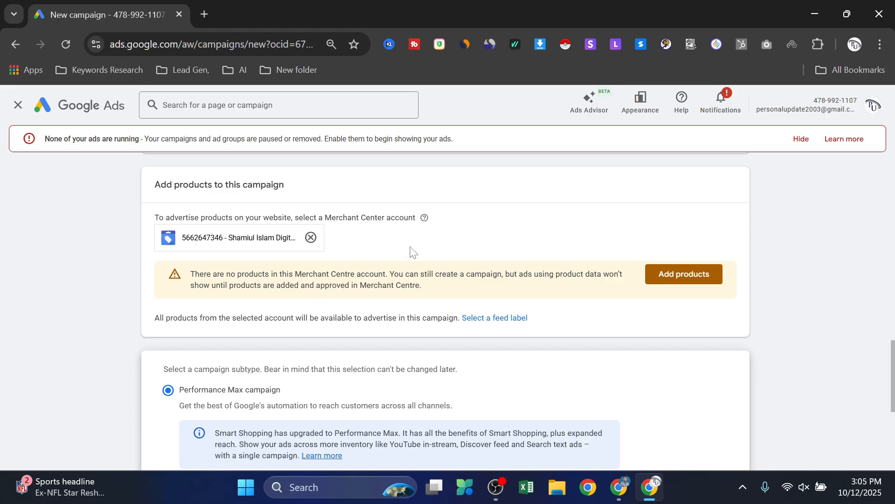
pyautogui.scroll(-2, 277, 263)
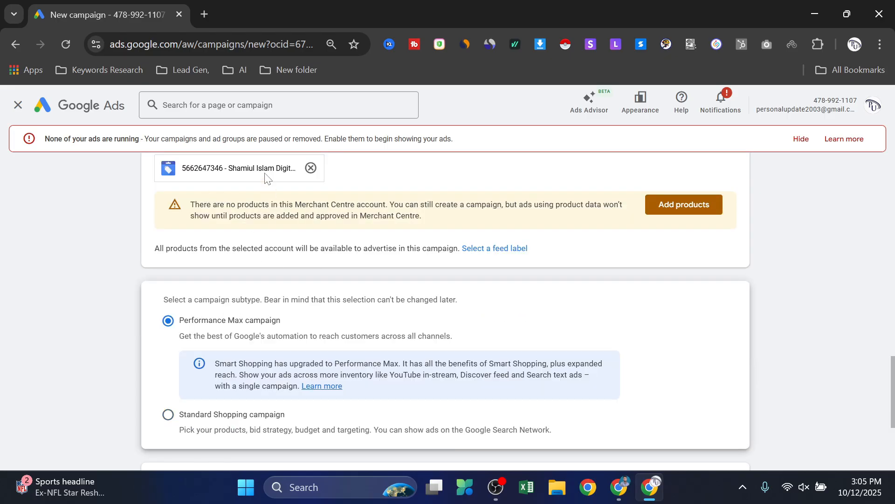
# Step: Search the web for "google manager account" in a new browser tab and look through the results
pyautogui.click(205, 14)
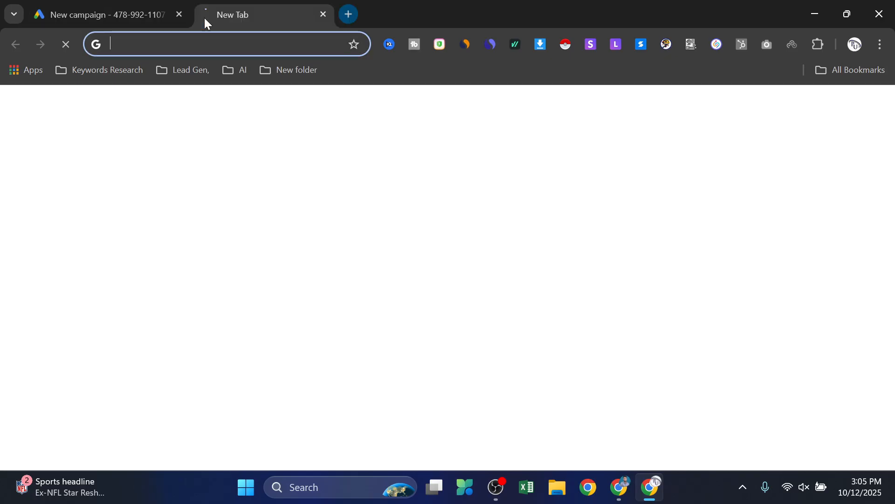
pyautogui.click(195, 36)
pyautogui.write('google')
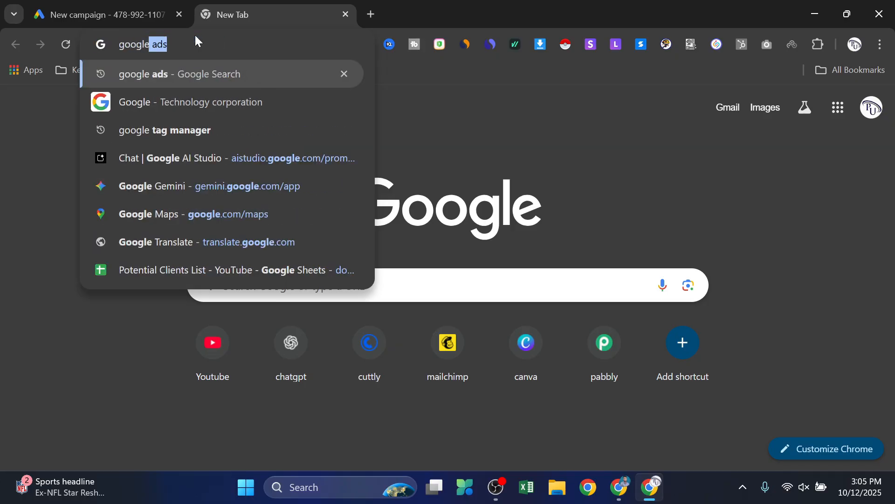
pyautogui.write(' ma')
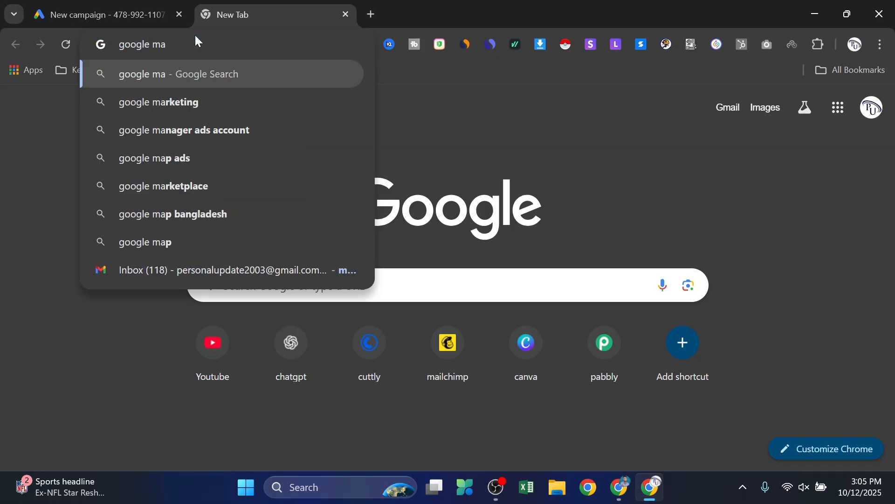
pyautogui.press('BackSpace')
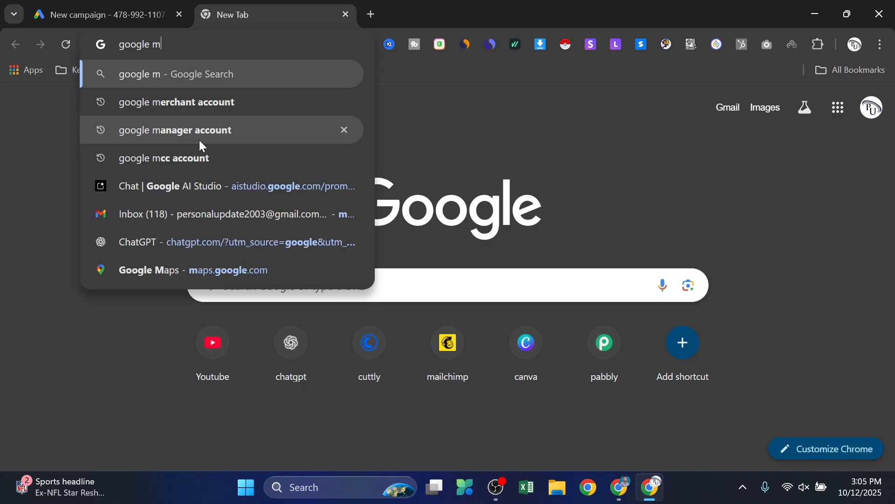
pyautogui.click(200, 140)
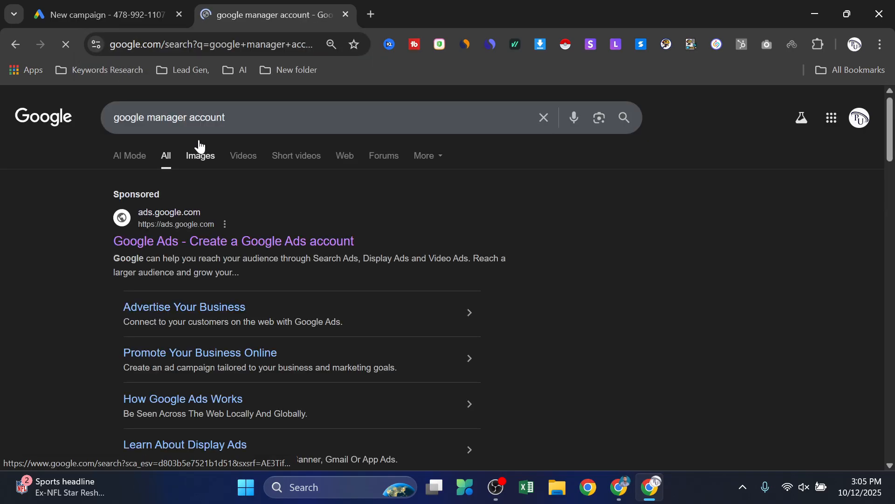
pyautogui.scroll(-5, 269, 243)
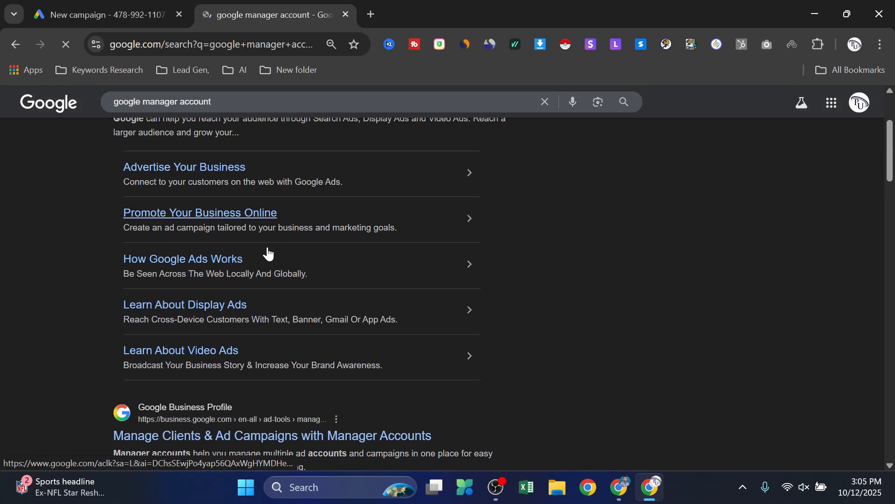
pyautogui.scroll(-2, 282, 363)
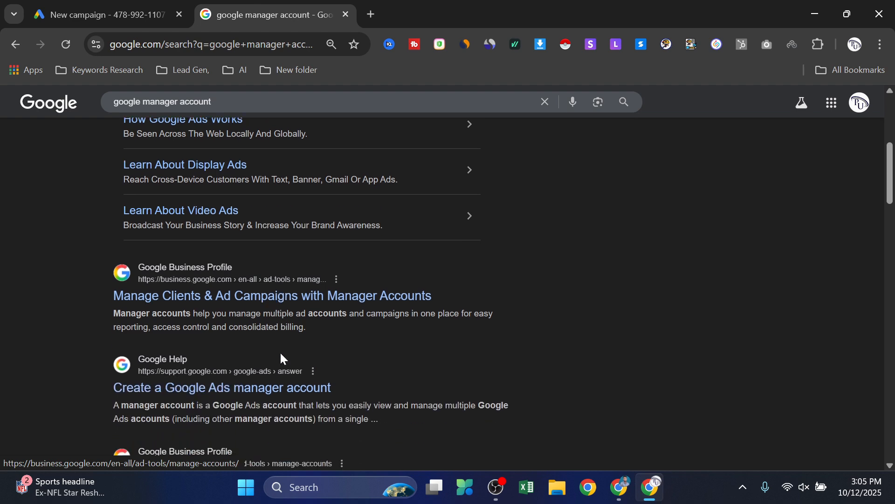
pyautogui.scroll(7, 276, 394)
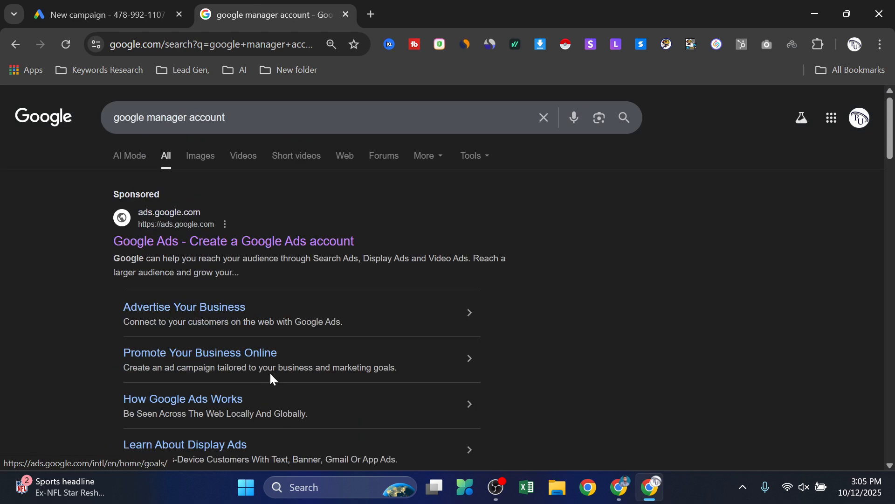
# Step: Replace the search query and search the web for "google merchant account"
pyautogui.click(299, 118)
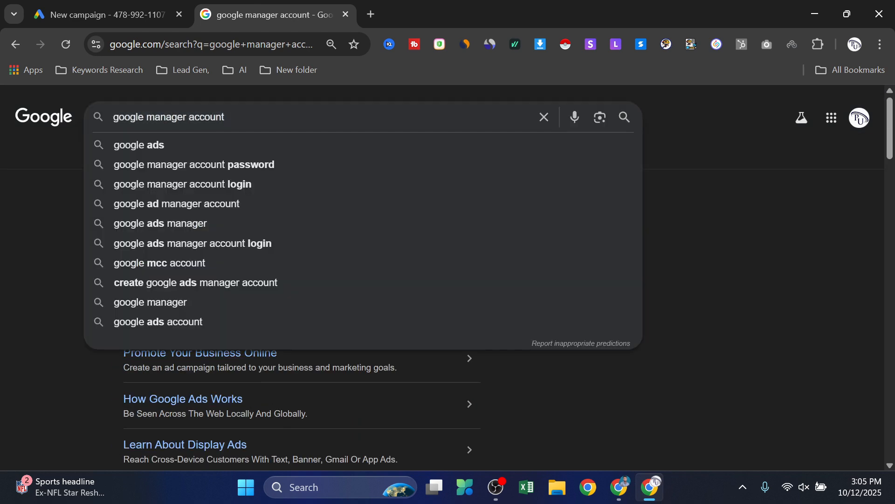
pyautogui.press('BackSpace')
pyautogui.press('BackSpace')
pyautogui.press('BackSpace')
pyautogui.press('BackSpace')
pyautogui.press('BackSpace')
pyautogui.press('BackSpace')
pyautogui.press('BackSpace')
pyautogui.press('BackSpace')
pyautogui.press('BackSpace')
pyautogui.press('BackSpace')
pyautogui.press('BackSpace')
pyautogui.press('BackSpace')
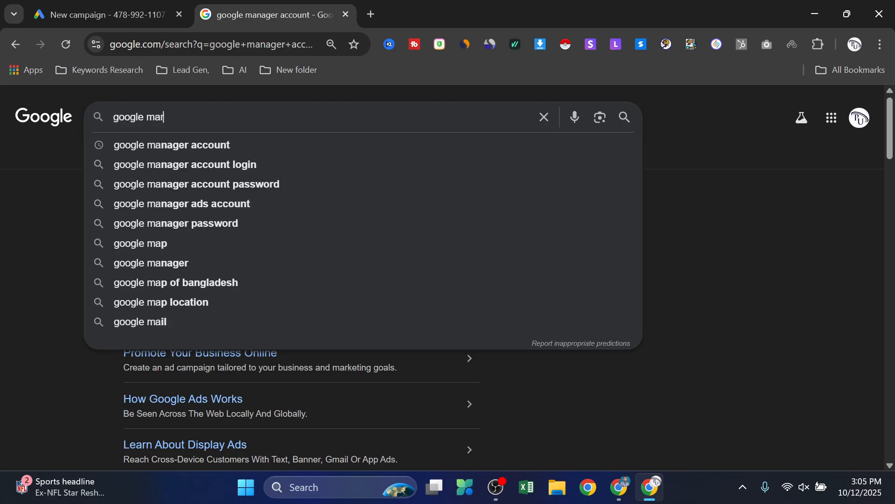
pyautogui.write('rcha')
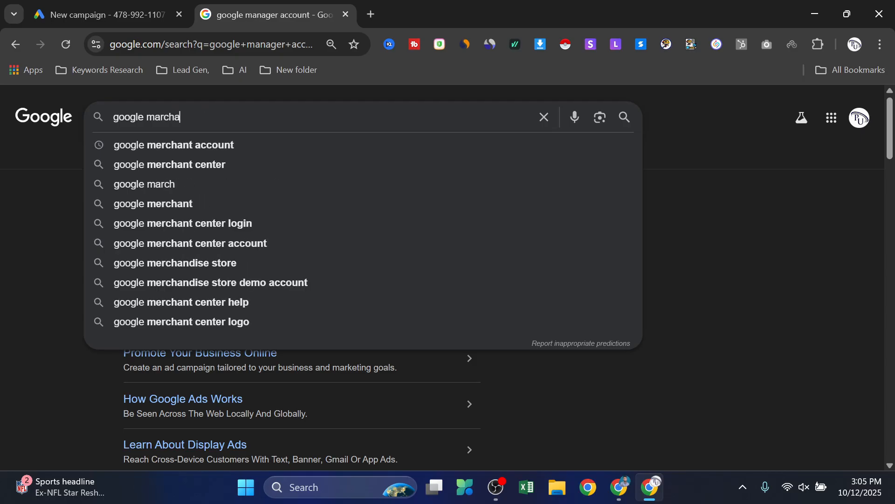
pyautogui.click(225, 147)
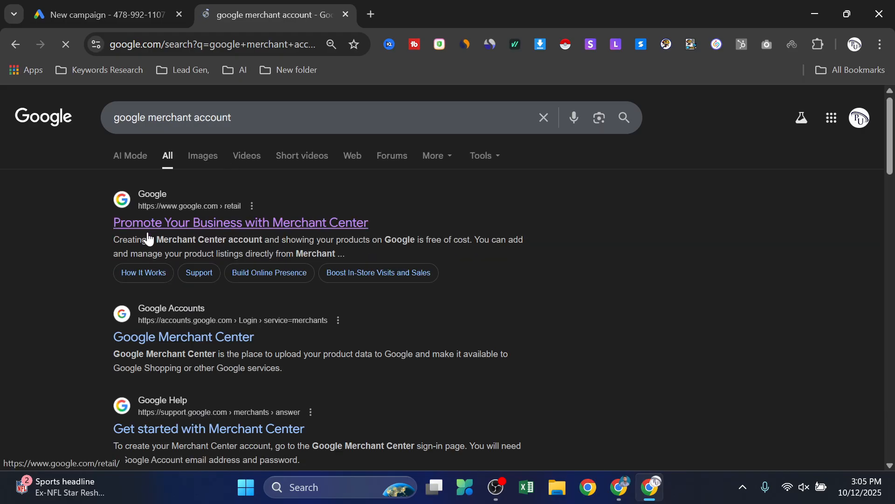
# Step: Open the "Promote Your Business with Merchant Center" result and go from it into the Merchant Center account
pyautogui.click(271, 229)
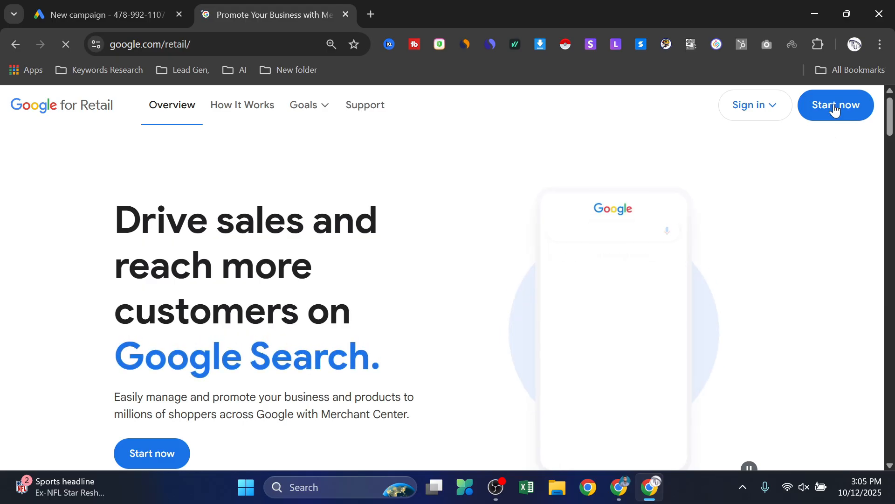
pyautogui.scroll(-1, 438, 323)
pyautogui.scroll(-3, 437, 323)
pyautogui.scroll(4, 743, 242)
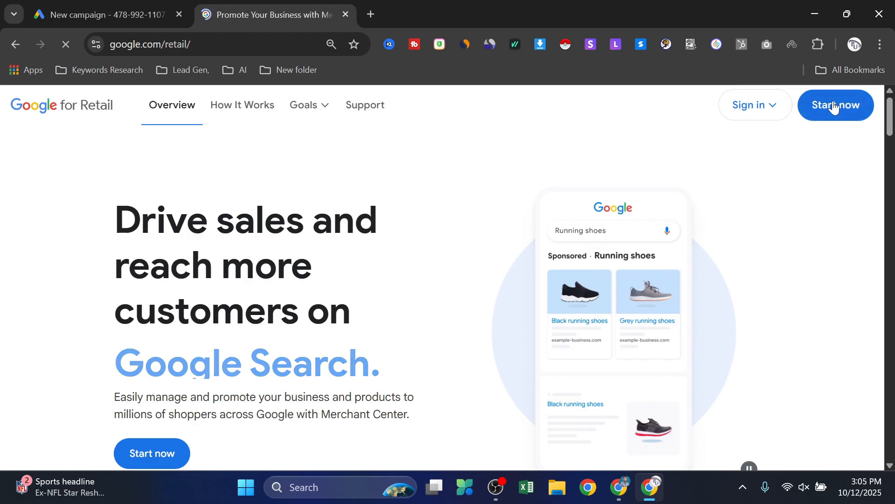
pyautogui.click(831, 111)
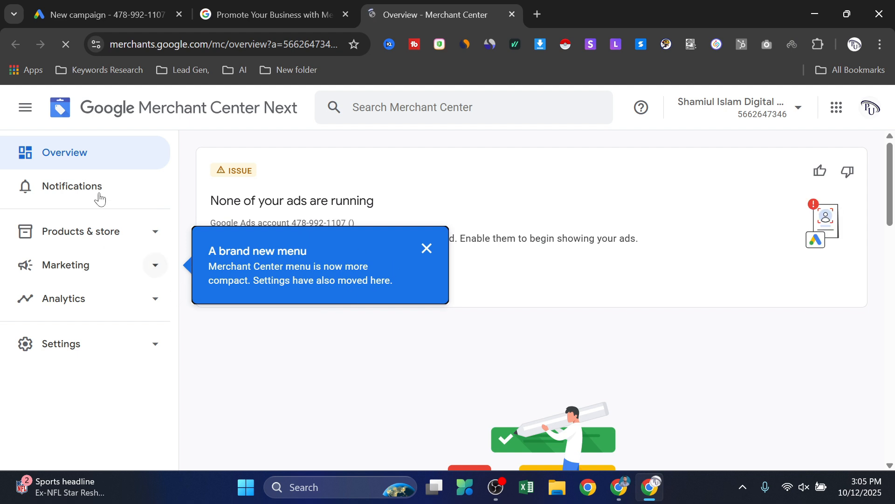
# Step: Examine the campaign's linked Merchant Center account, product notice and subtype options alongside the Merchant Center overview
pyautogui.click(103, 14)
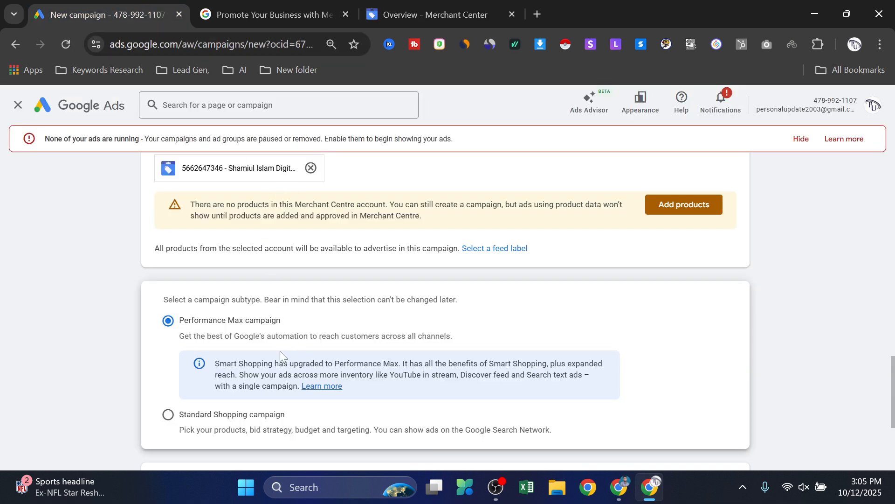
pyautogui.scroll(-1, 373, 322)
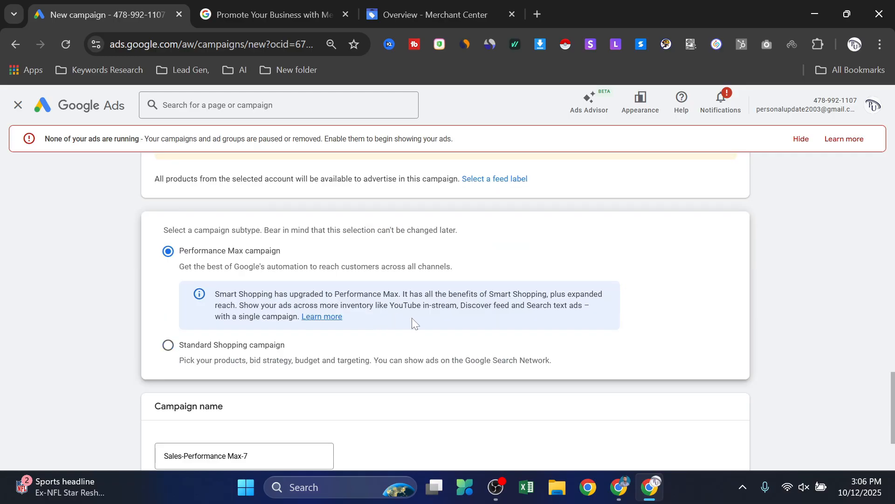
pyautogui.scroll(1, 422, 325)
pyautogui.scroll(3, 518, 349)
pyautogui.scroll(-3, 373, 348)
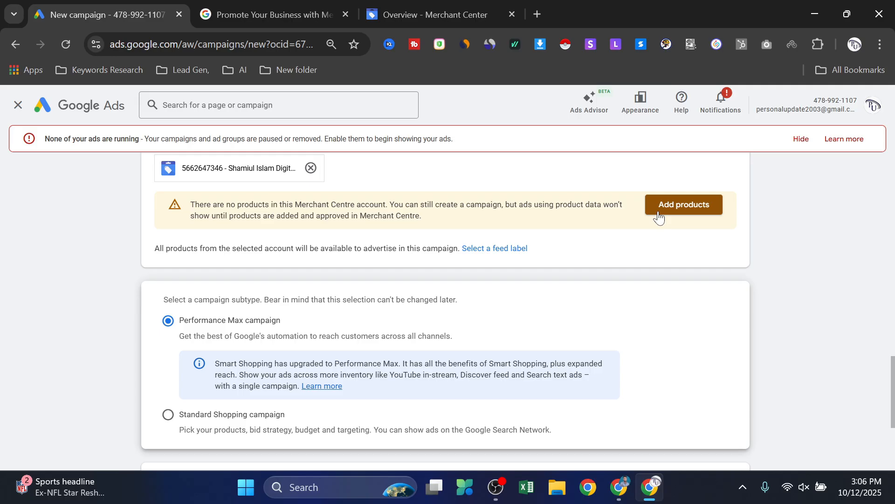
pyautogui.click(451, 11)
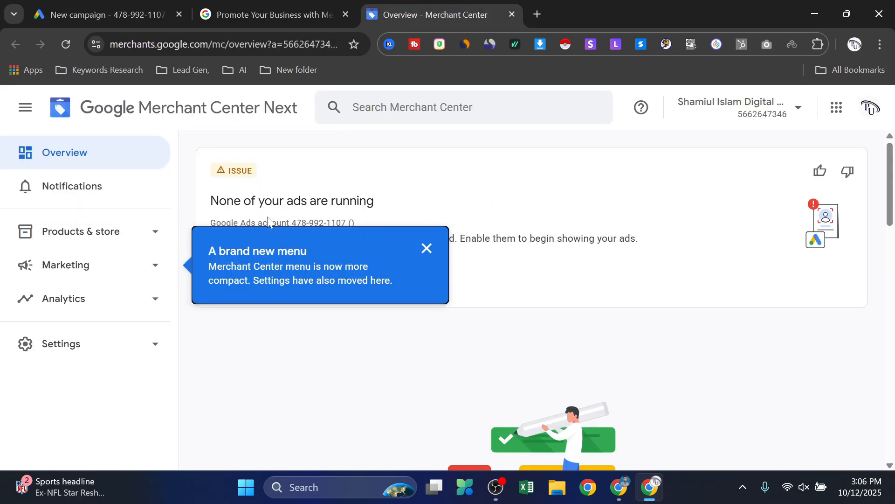
pyautogui.click(115, 14)
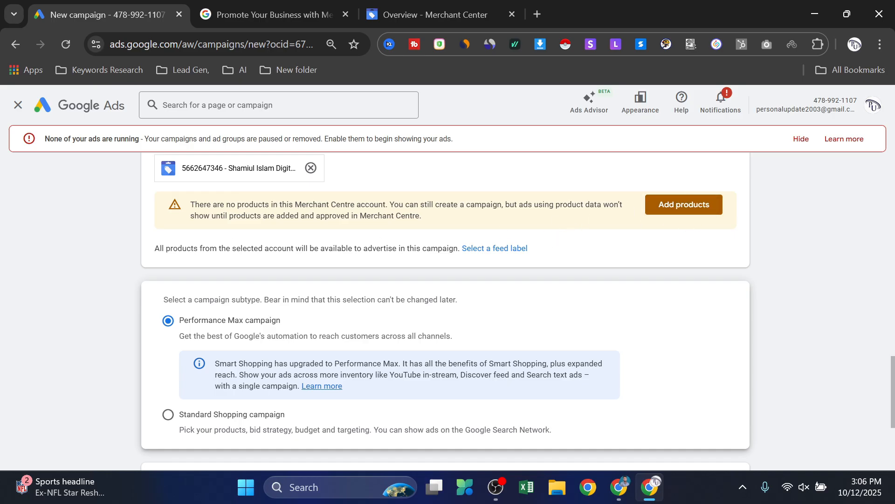
# Step: Name the campaign "Sales-Performance Max-7 demo", keep the Performance Max subtype, and continue by starting a new campaign instead of a saved draft
pyautogui.scroll(-1, 339, 267)
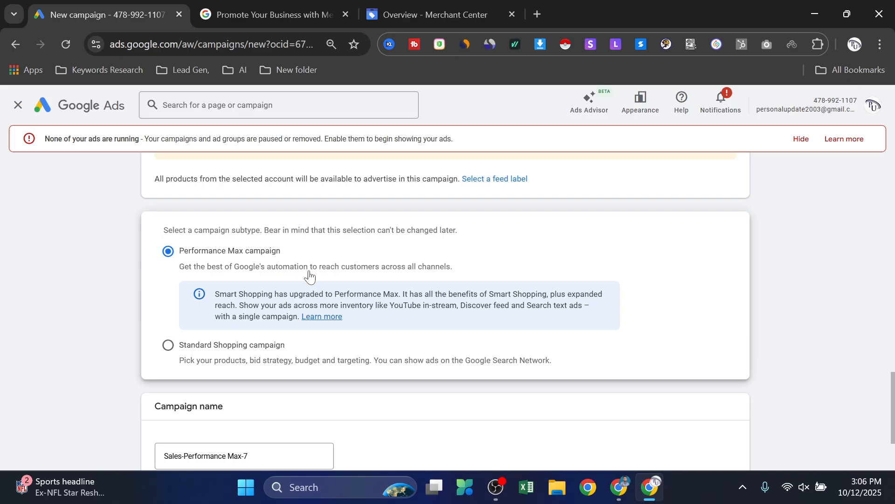
pyautogui.scroll(-2, 306, 278)
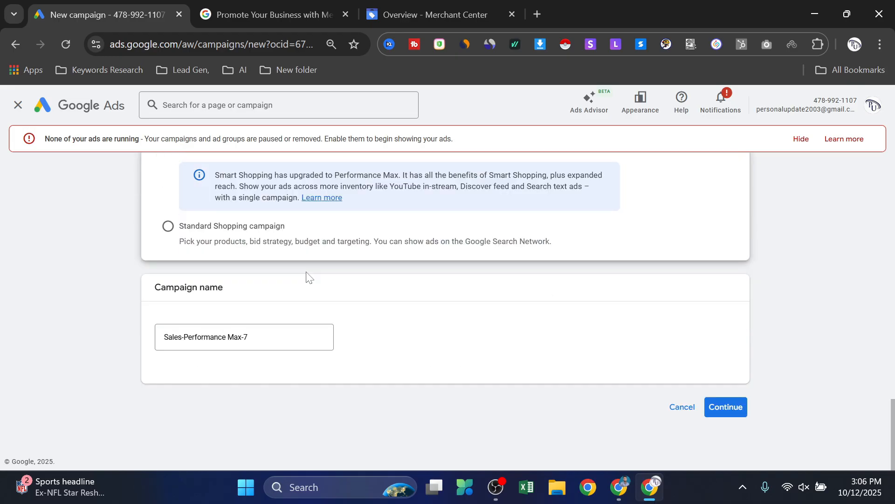
pyautogui.click(299, 329)
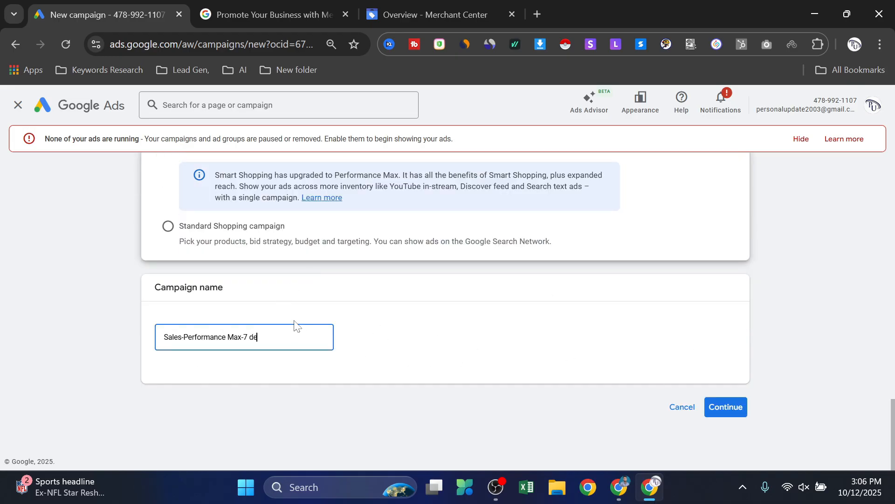
pyautogui.click(734, 404)
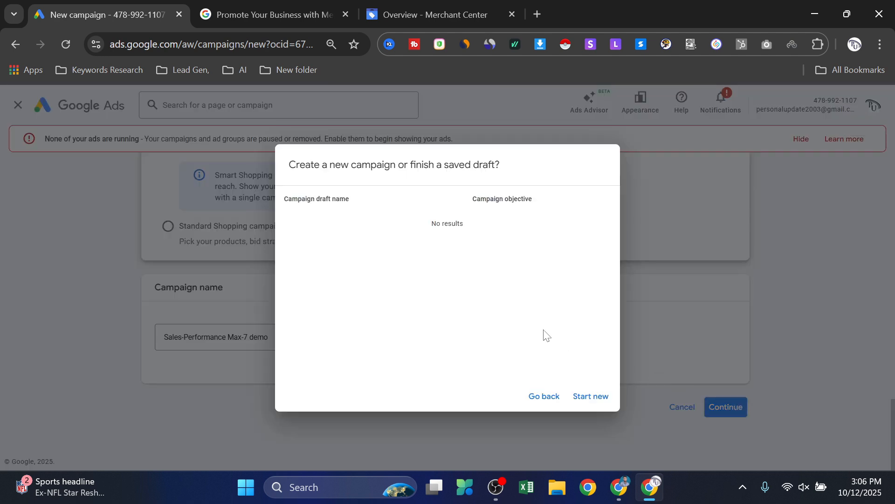
pyautogui.click(588, 396)
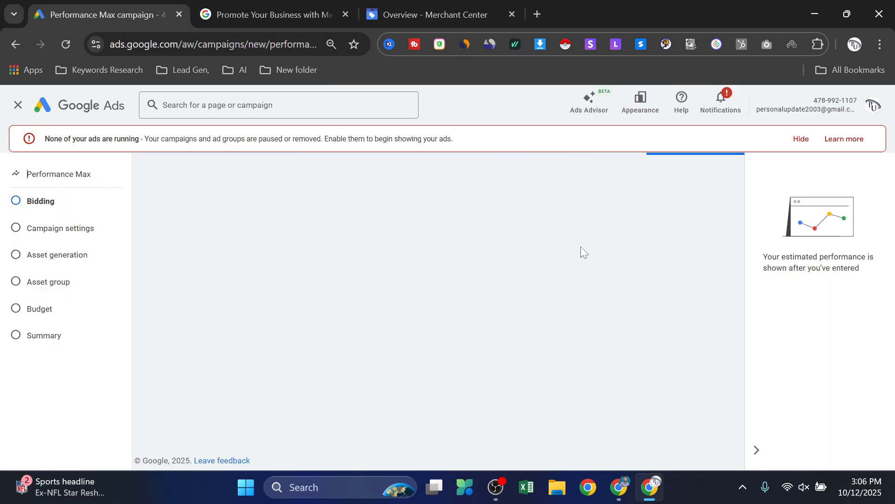
# Step: Set the bidding focus to Conversions and continue to the campaign settings
pyautogui.click(245, 264)
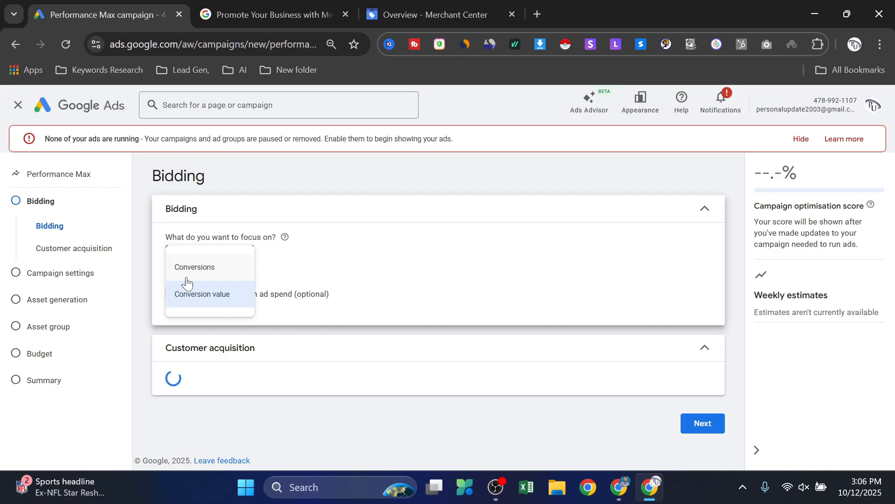
pyautogui.click(203, 268)
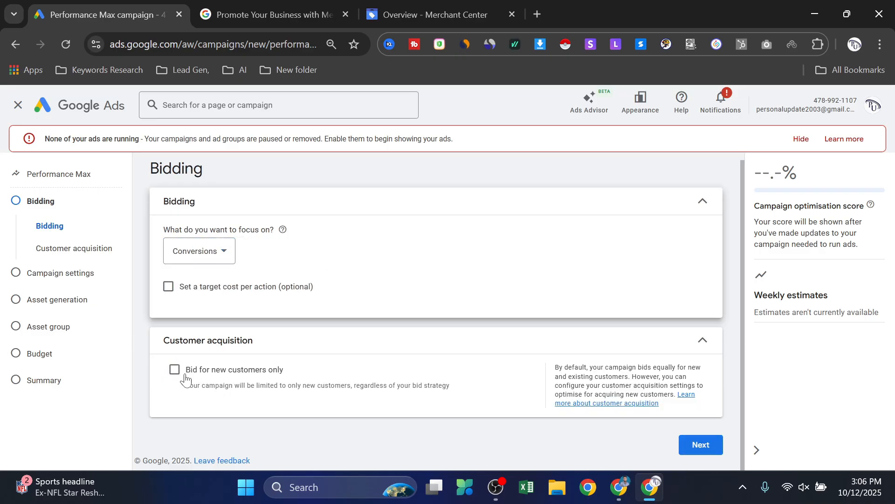
pyautogui.click(694, 443)
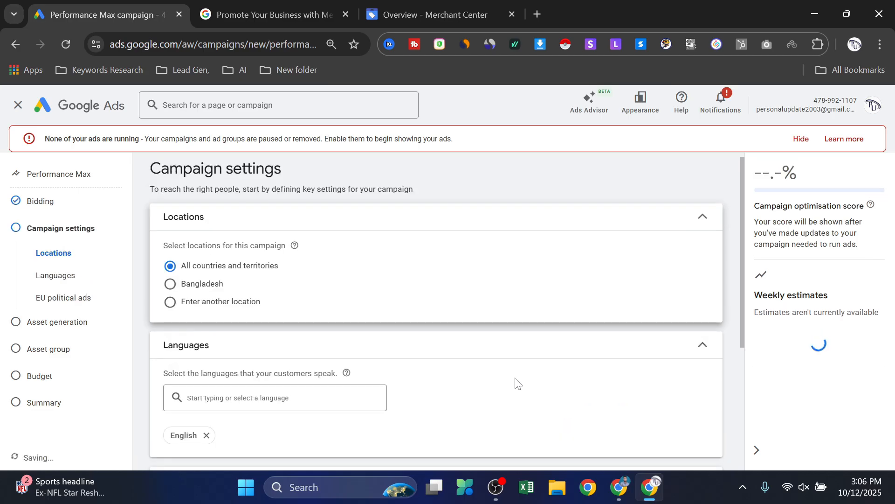
# Step: Keep English as the campaign language and declare that the campaign doesn't have EU political ads
pyautogui.click(228, 394)
pyautogui.scroll(-4, 513, 382)
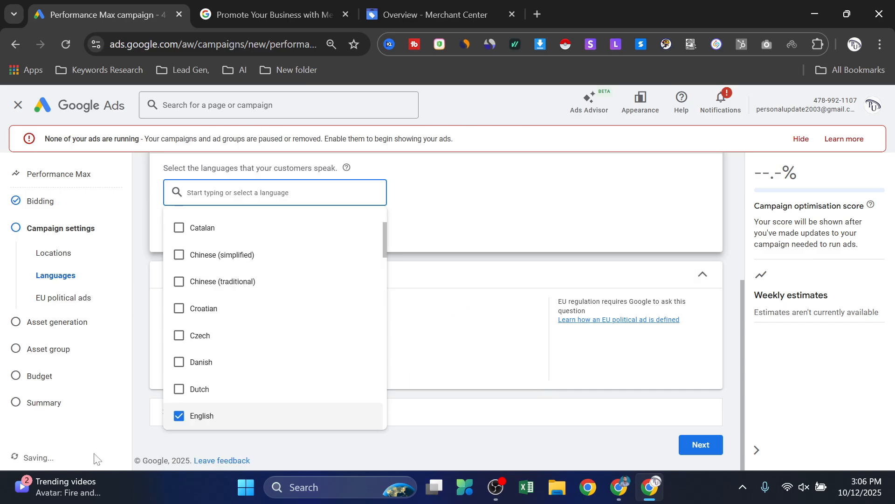
pyautogui.click(29, 438)
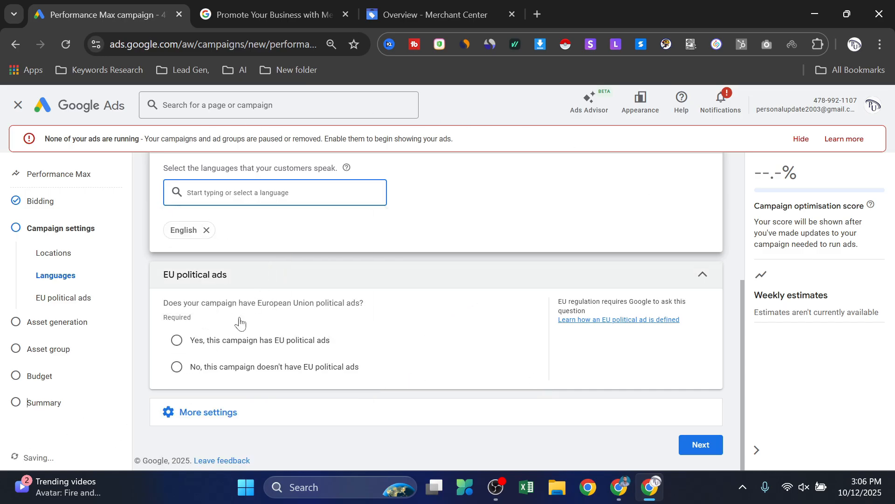
pyautogui.click(188, 372)
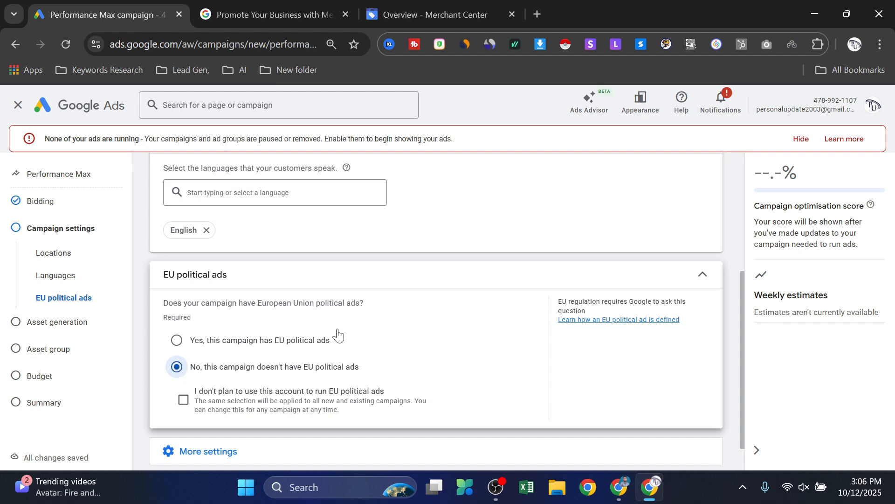
pyautogui.scroll(-1, 247, 372)
# Step: Set the campaign's start date to 14 Oct 2025 and leave the end date at None
pyautogui.click(227, 412)
pyautogui.scroll(-3, 387, 312)
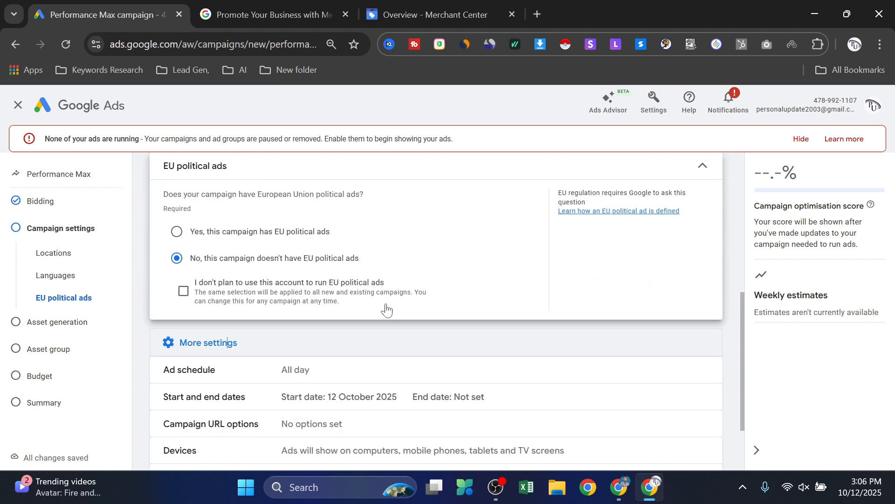
pyautogui.scroll(-1, 385, 314)
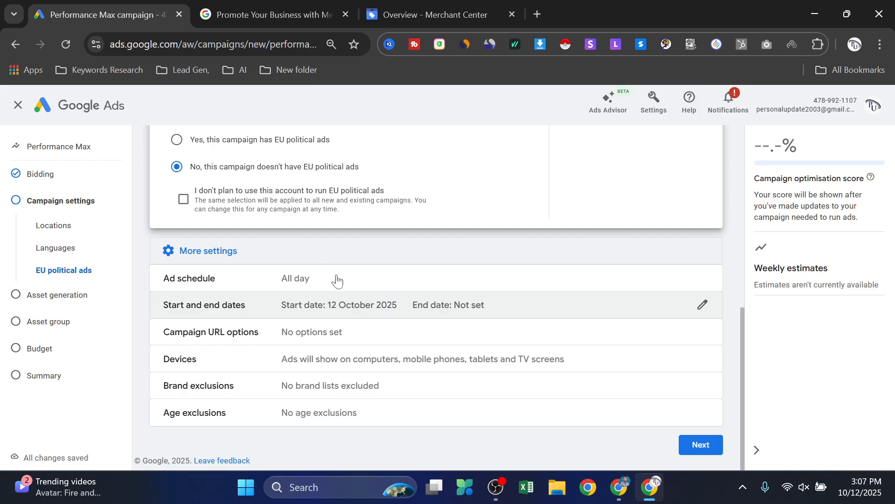
pyautogui.click(408, 310)
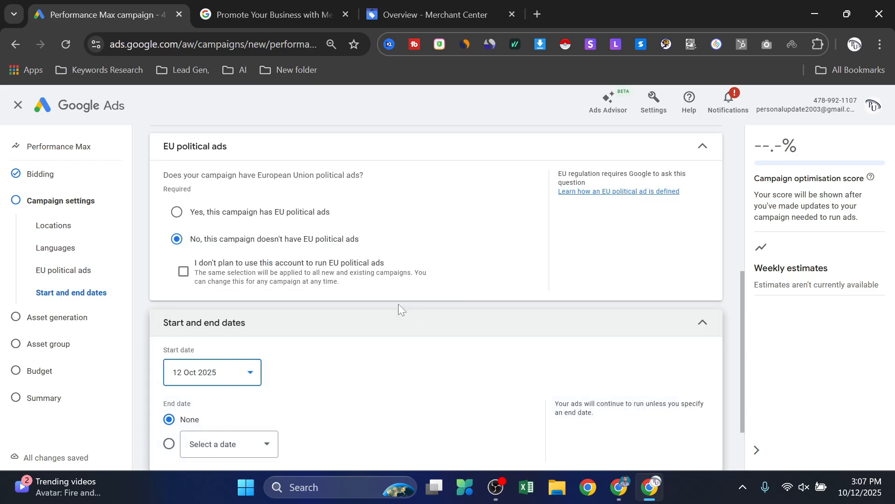
pyautogui.click(248, 304)
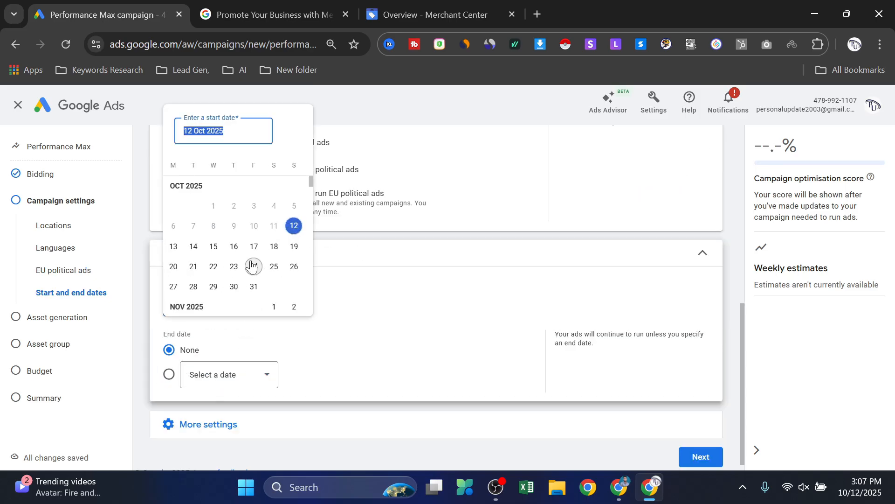
pyautogui.click(193, 246)
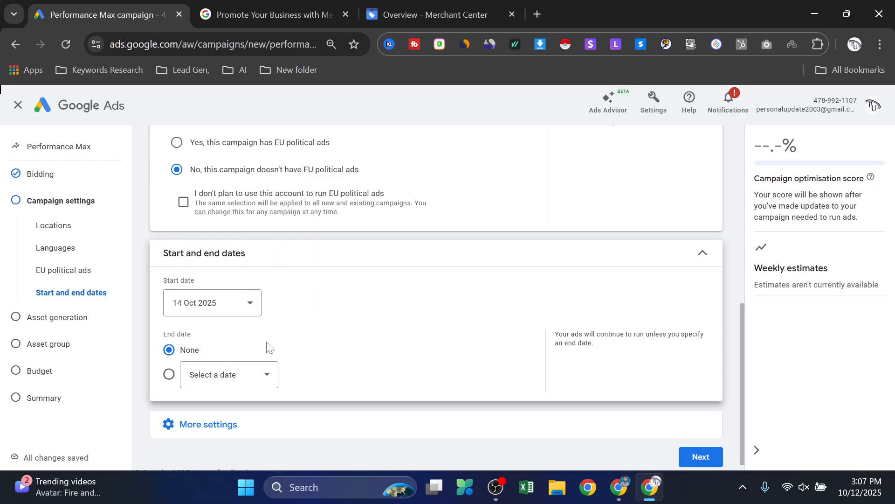
pyautogui.scroll(-1, 306, 334)
pyautogui.scroll(1, 306, 334)
pyautogui.scroll(-1, 262, 416)
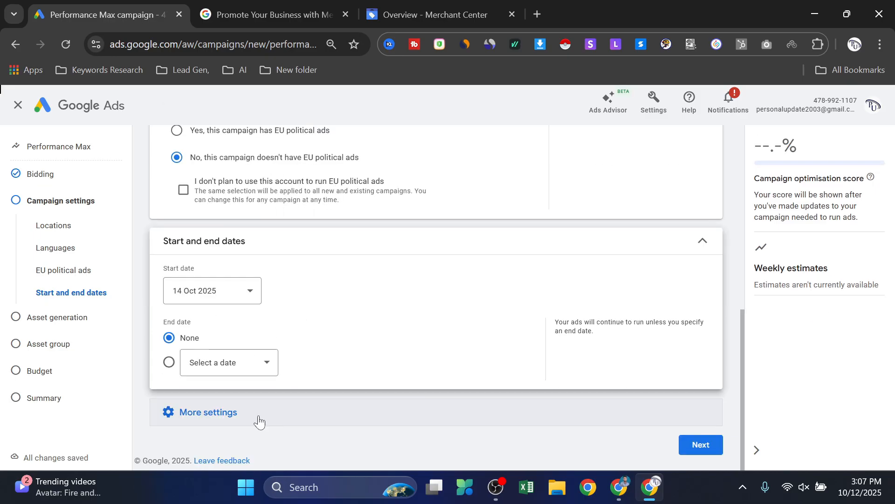
# Step: Review the ad schedule's day options and the device targeting, keeping All days and every device type selected
pyautogui.click(229, 413)
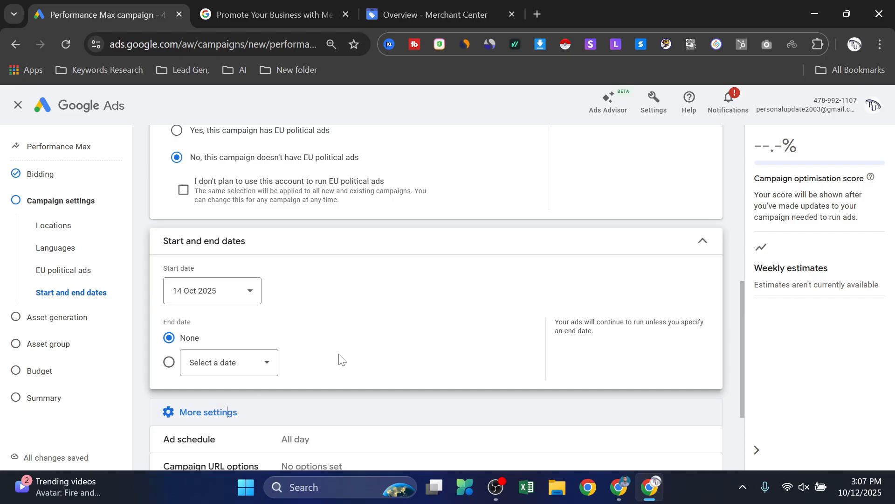
pyautogui.scroll(-3, 401, 317)
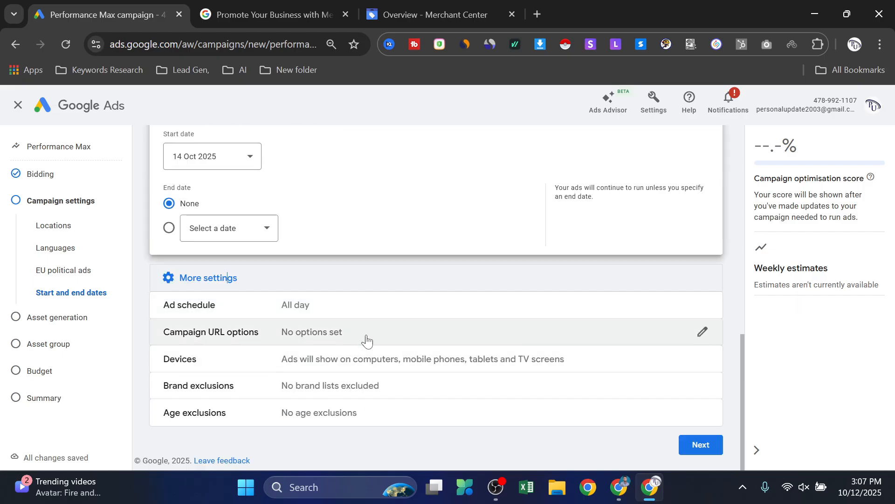
pyautogui.click(334, 304)
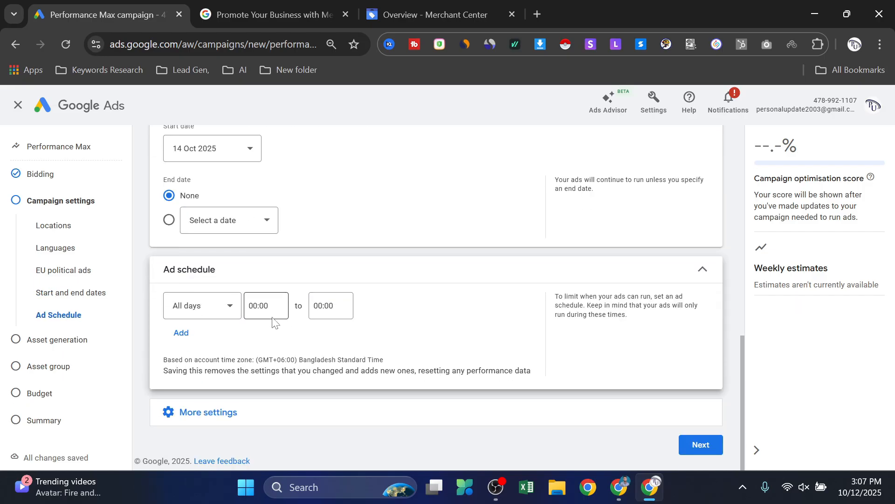
pyautogui.click(219, 309)
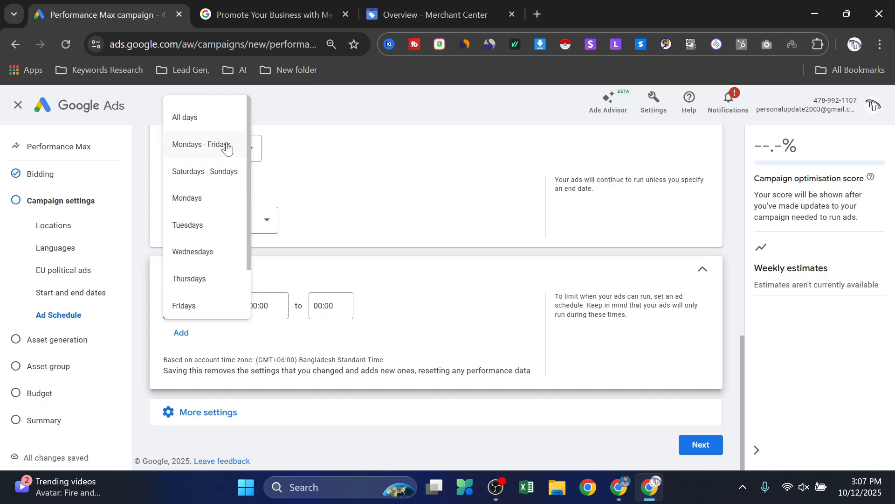
pyautogui.click(233, 412)
pyautogui.scroll(-2, 421, 349)
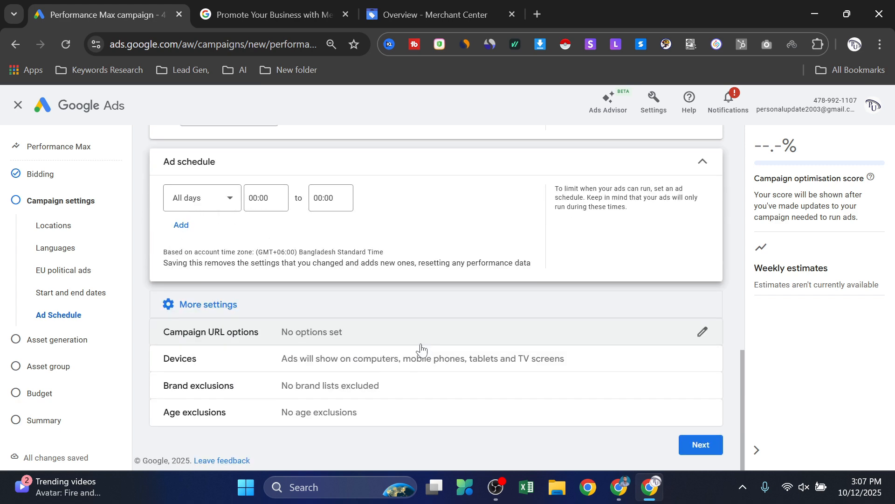
pyautogui.click(343, 363)
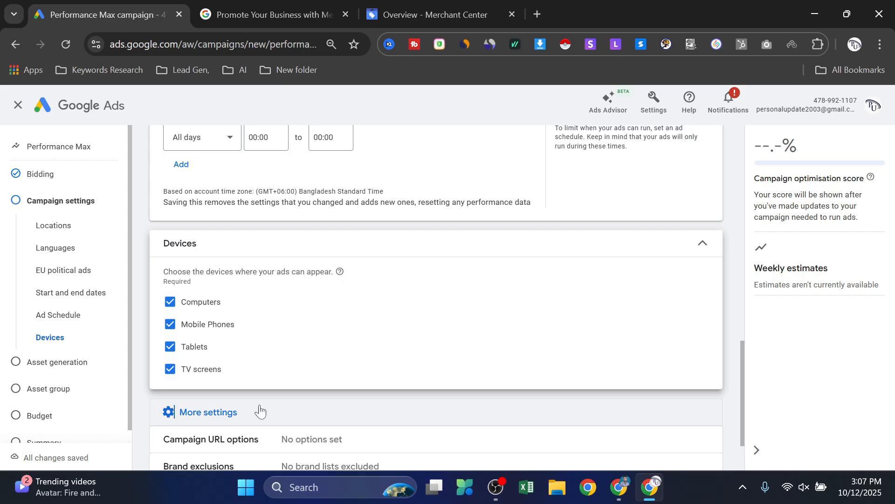
pyautogui.scroll(-2, 260, 412)
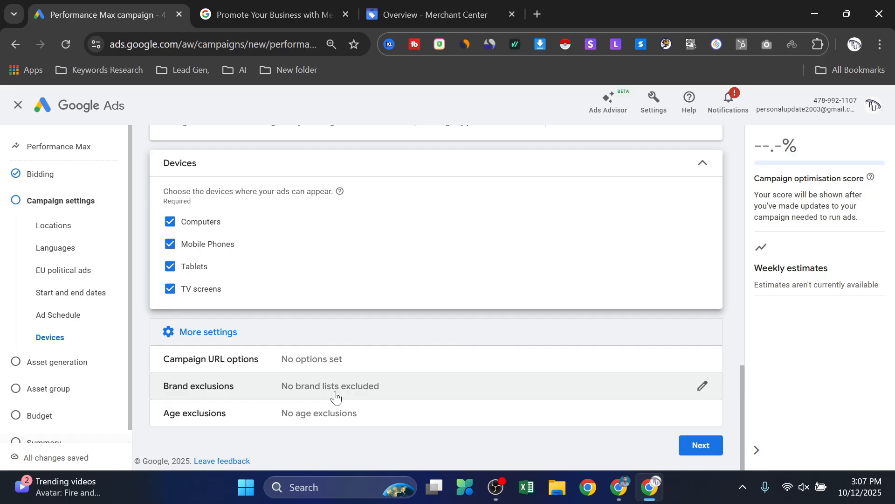
# Step: Enable age exclusions to examine the available age ranges, and turn the exclusions off again
pyautogui.click(222, 422)
pyautogui.scroll(-1, 298, 382)
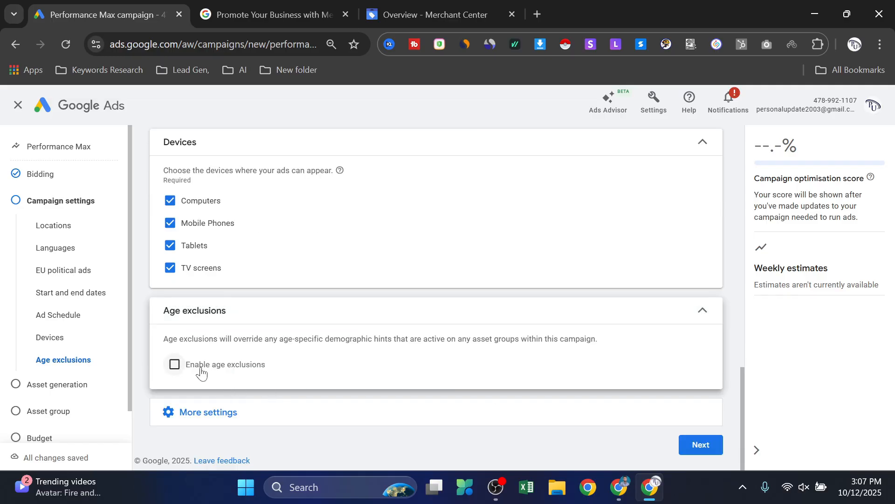
pyautogui.click(246, 369)
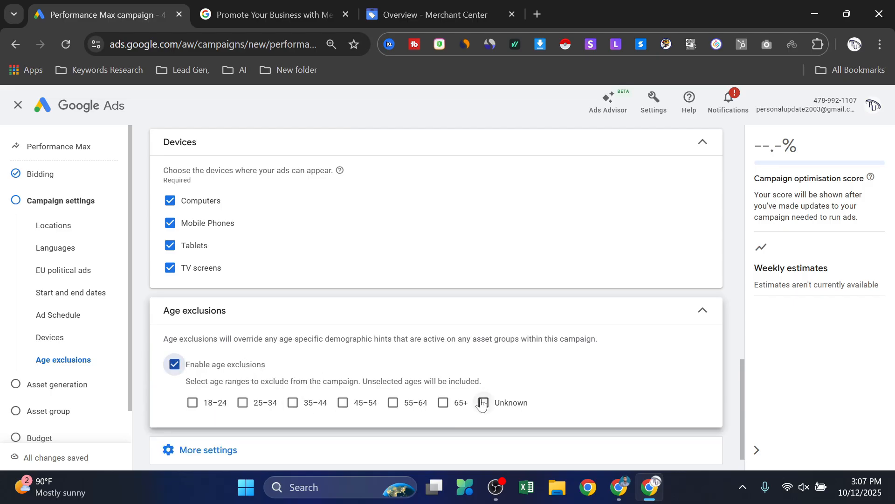
pyautogui.click(174, 364)
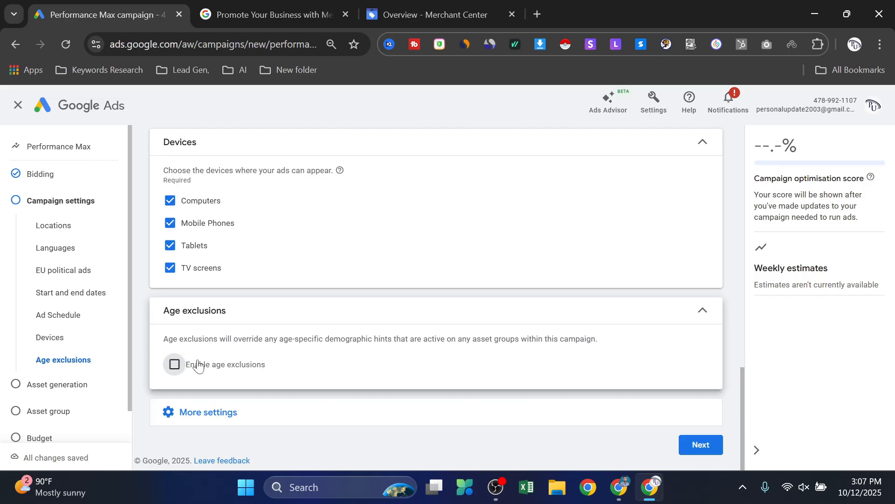
pyautogui.scroll(1, 553, 311)
pyautogui.scroll(-2, 535, 329)
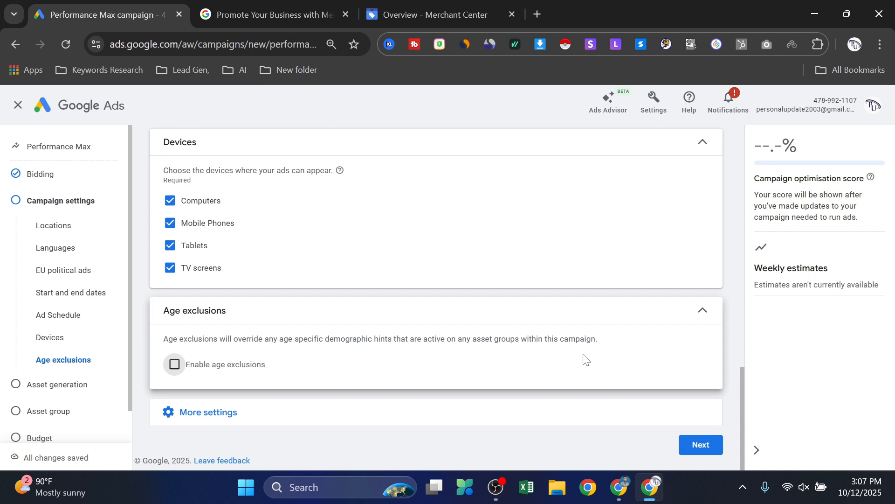
# Step: Continue to asset generation, enter raokomari.com as the final URL, and move on to the asset group without generating assets
pyautogui.click(712, 444)
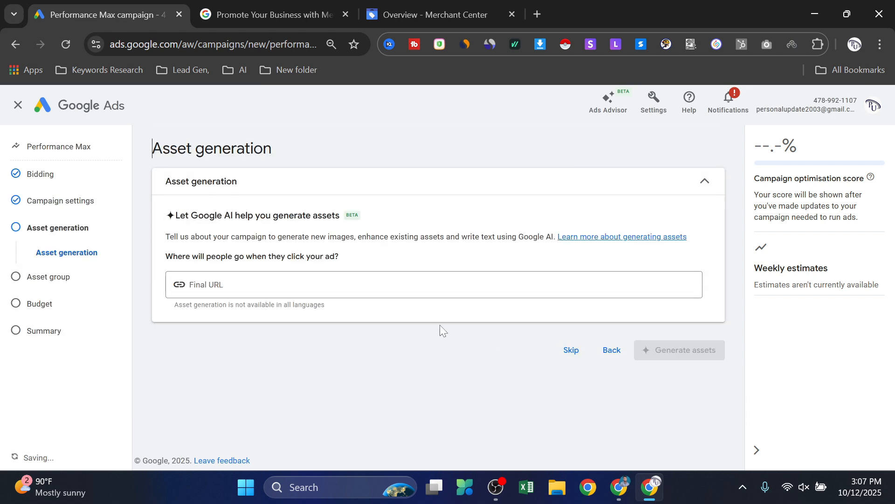
pyautogui.click(252, 290)
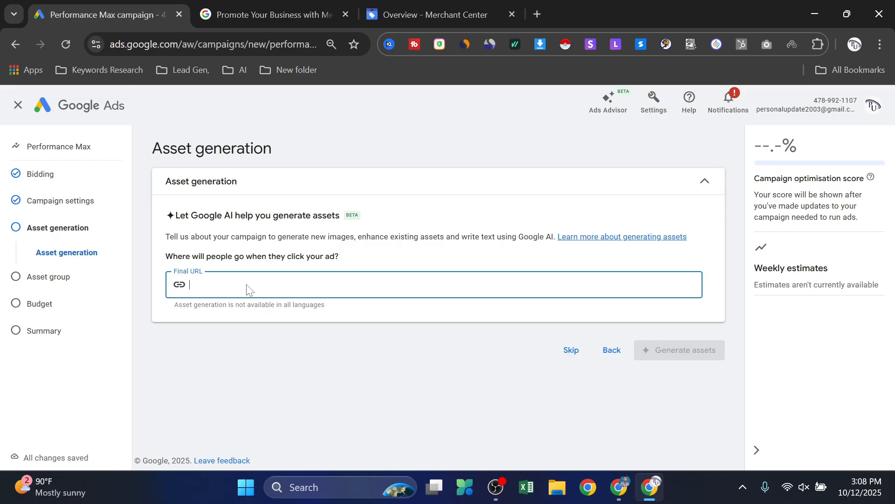
pyautogui.write('raokoma')
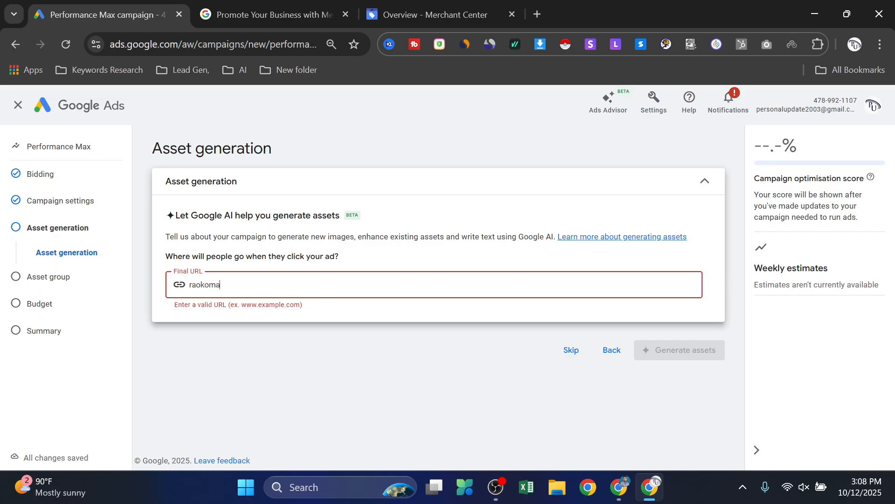
pyautogui.write('ri')
pyautogui.press('BackSpace')
pyautogui.write('i.com')
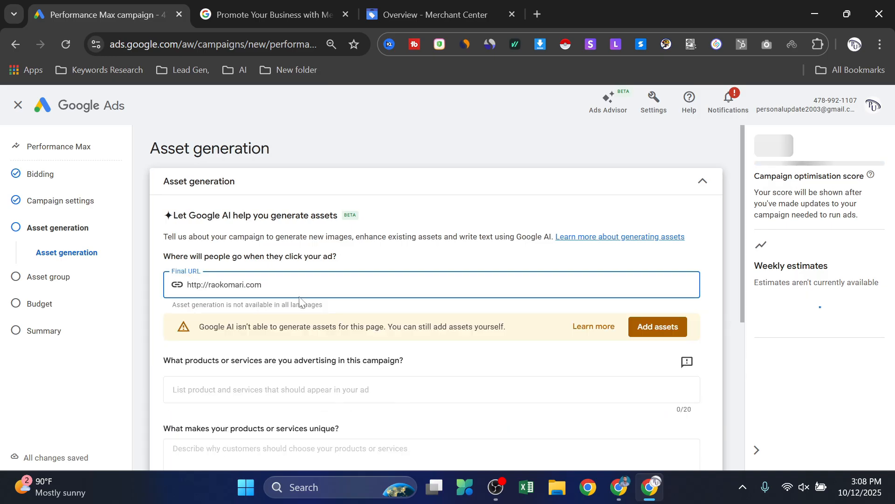
pyautogui.scroll(-3, 308, 300)
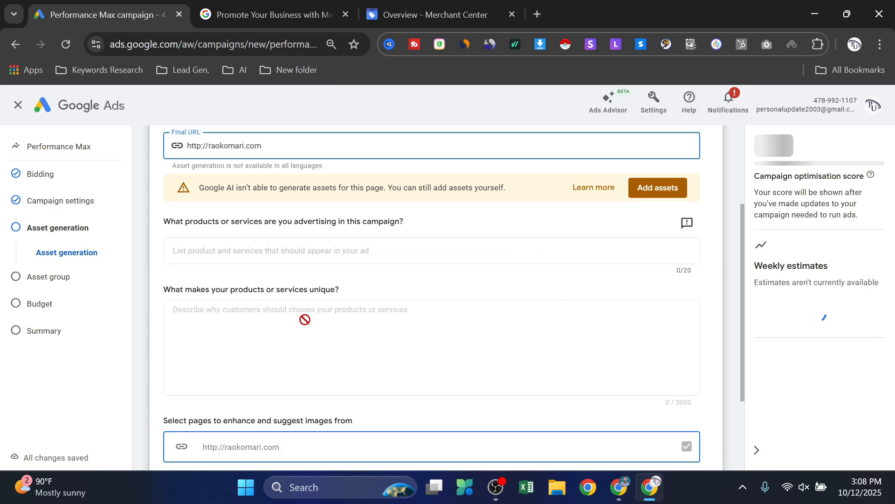
pyautogui.scroll(-2, 310, 329)
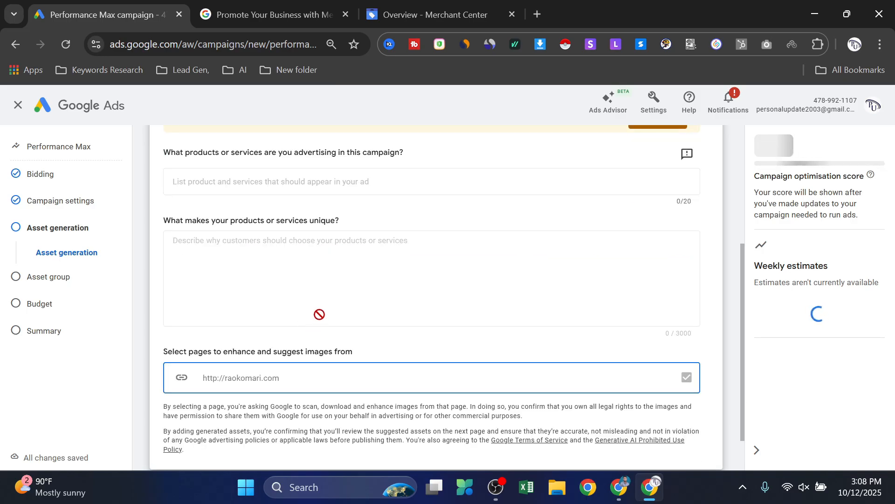
pyautogui.scroll(-1, 285, 257)
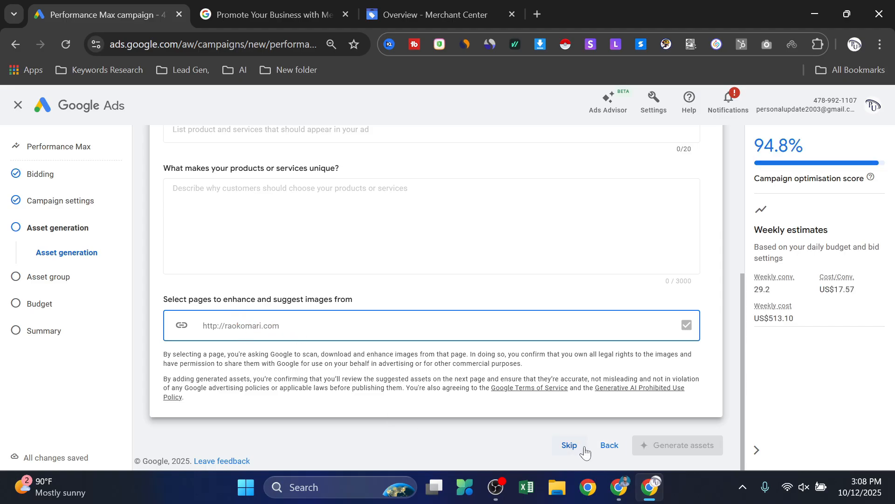
pyautogui.click(74, 278)
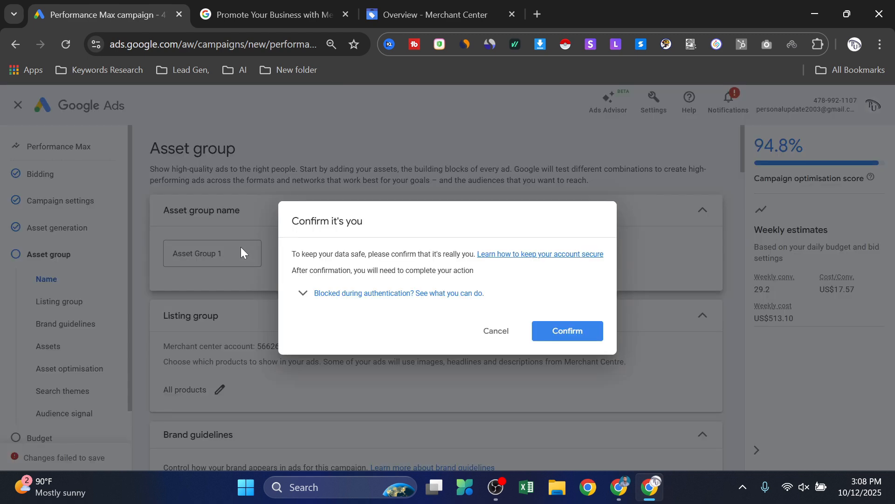
# Step: Complete the identity confirmation and rename the asset group to "Asset Group 1 demo"
pyautogui.click(564, 332)
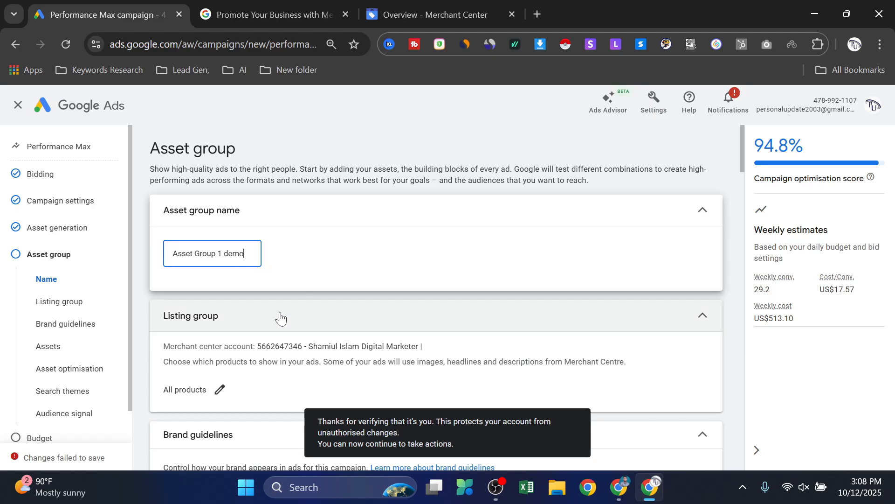
pyautogui.scroll(-2, 280, 316)
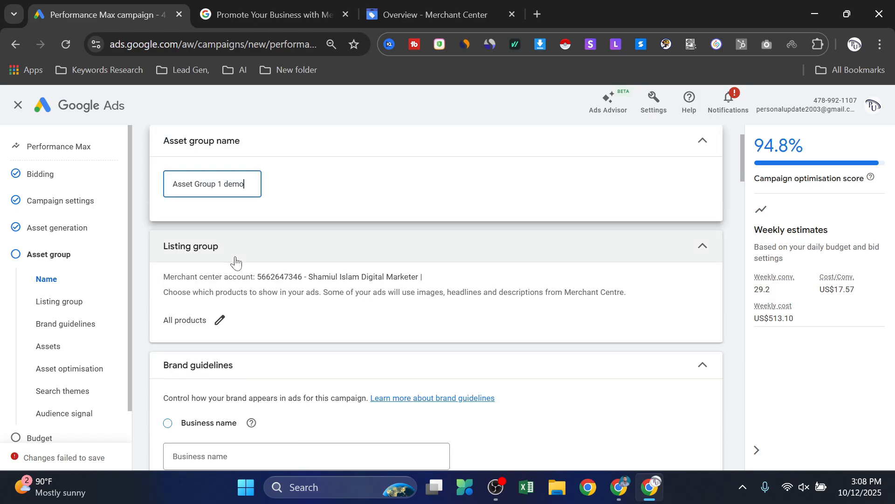
pyautogui.scroll(-2, 220, 317)
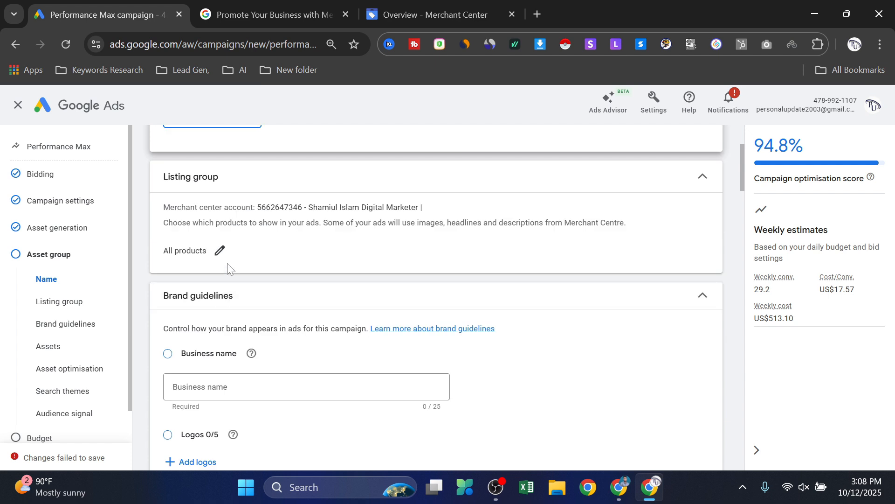
pyautogui.scroll(-2, 227, 263)
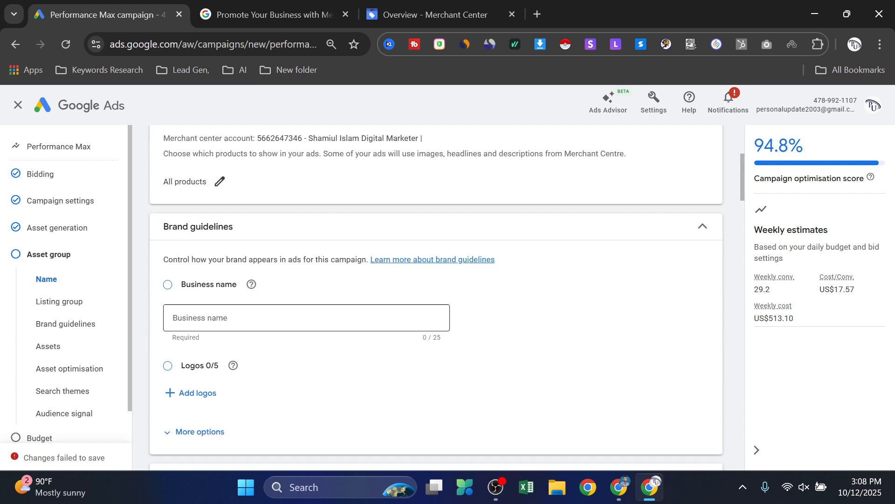
# Step: Enter "rokomai" as the business name and add the Google, Level 1 and Level Up images from the asset library as logos
pyautogui.click(241, 325)
pyautogui.write('rokomai')
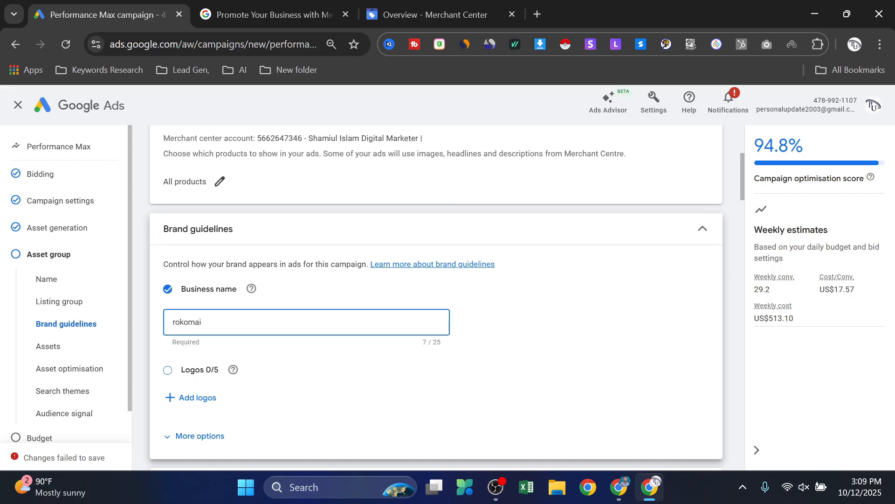
pyautogui.scroll(-1, 214, 336)
pyautogui.click(189, 306)
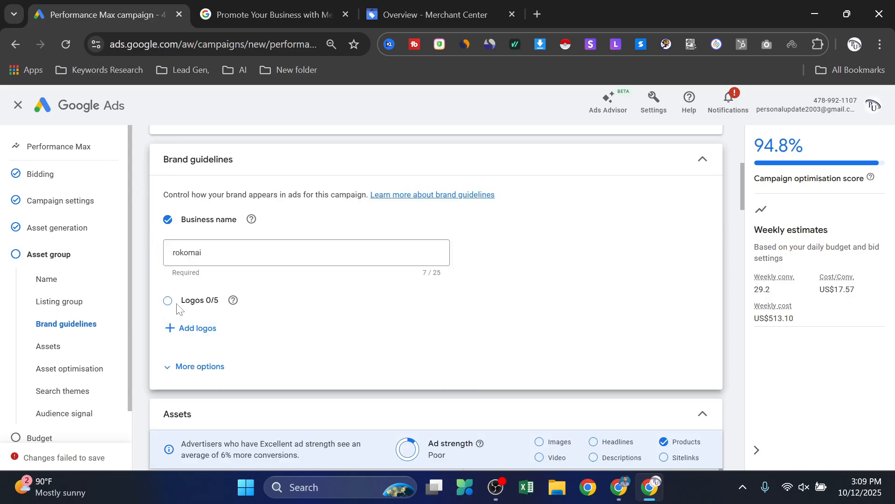
pyautogui.click(185, 329)
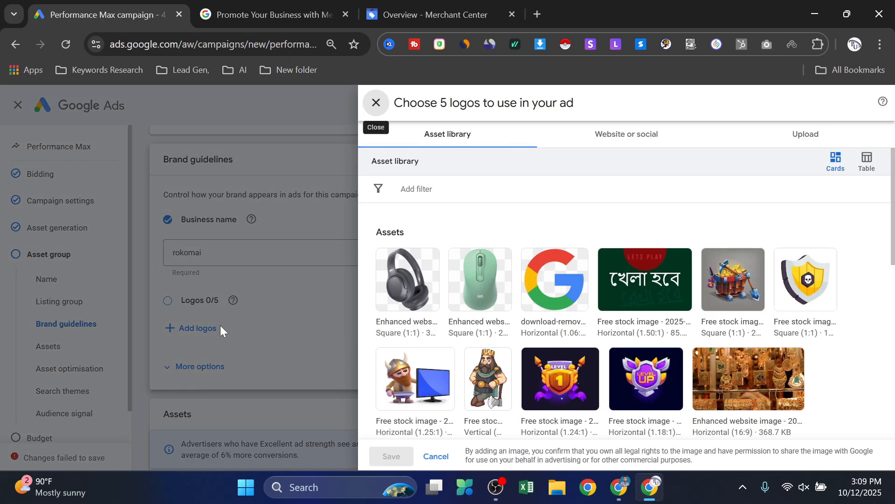
pyautogui.click(574, 289)
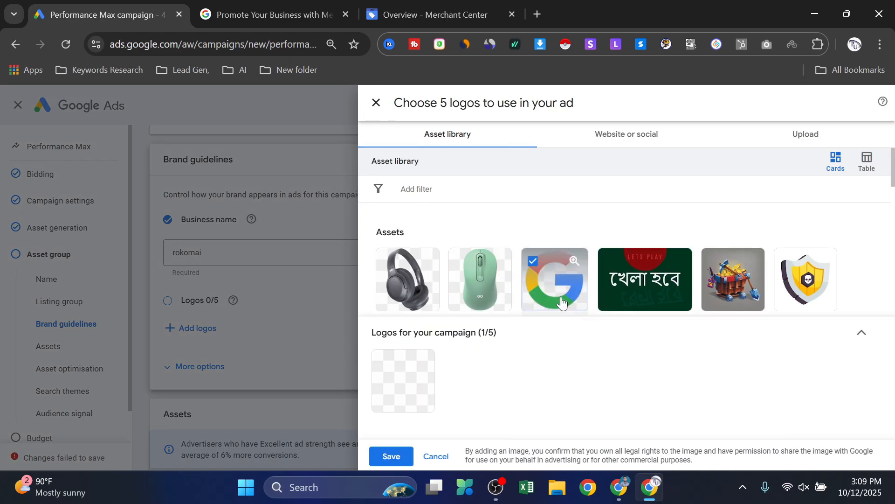
pyautogui.scroll(-3, 608, 275)
pyautogui.click(565, 290)
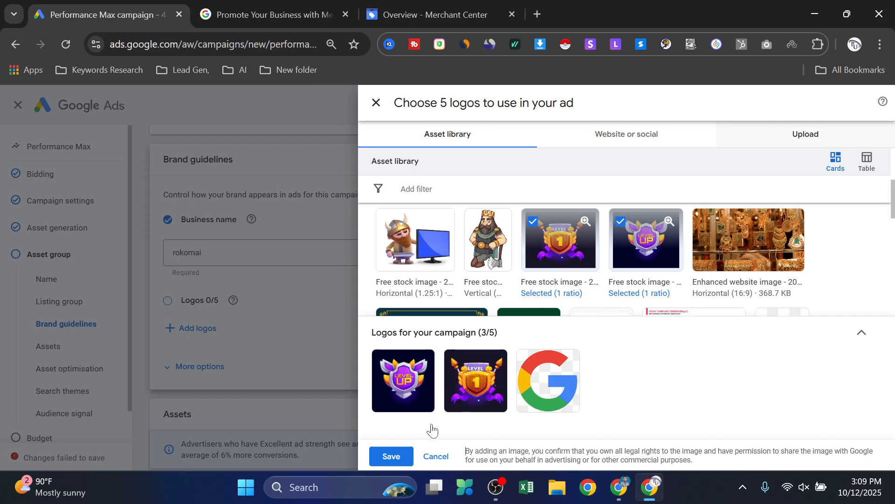
pyautogui.click(393, 457)
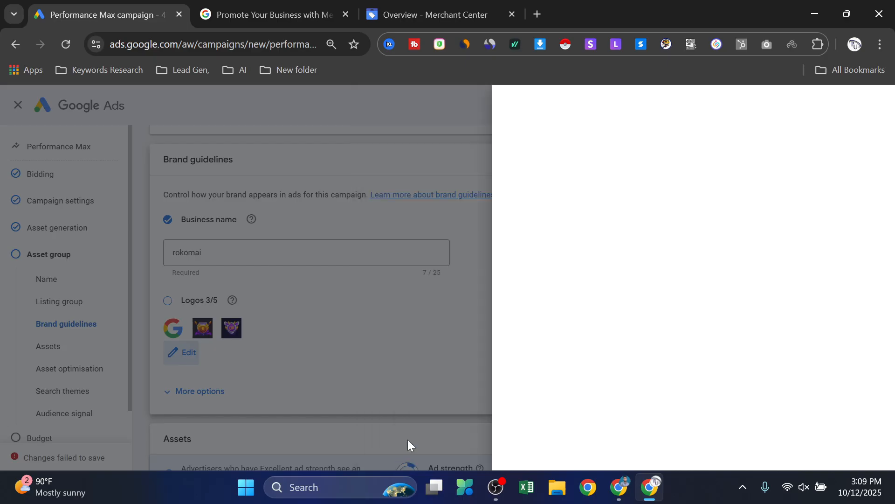
# Step: Fill the three required headlines with the suggested ideas Multiple Locations, Order Online and Locations Near You
pyautogui.scroll(-3, 282, 319)
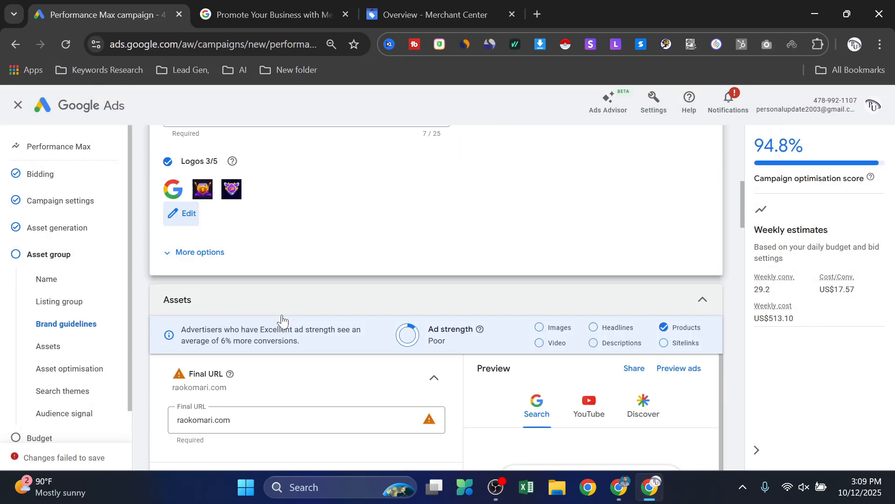
pyautogui.scroll(-2, 223, 340)
pyautogui.scroll(2, 242, 350)
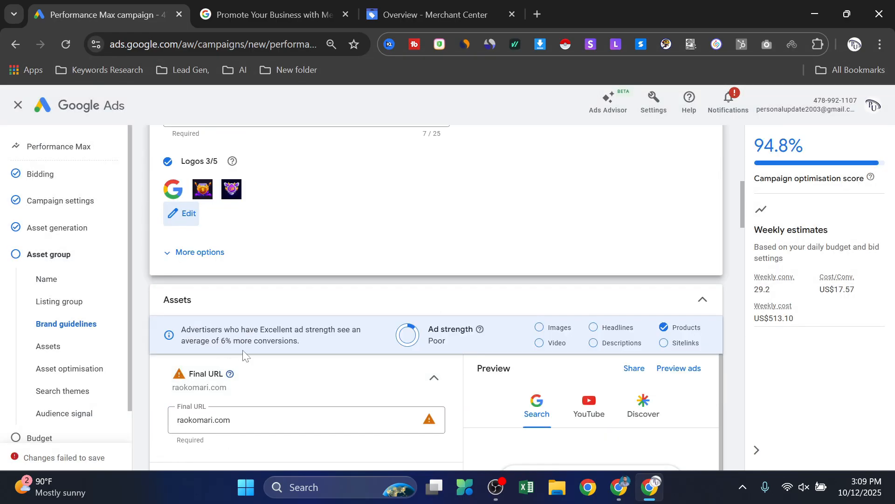
pyautogui.scroll(-5, 262, 315)
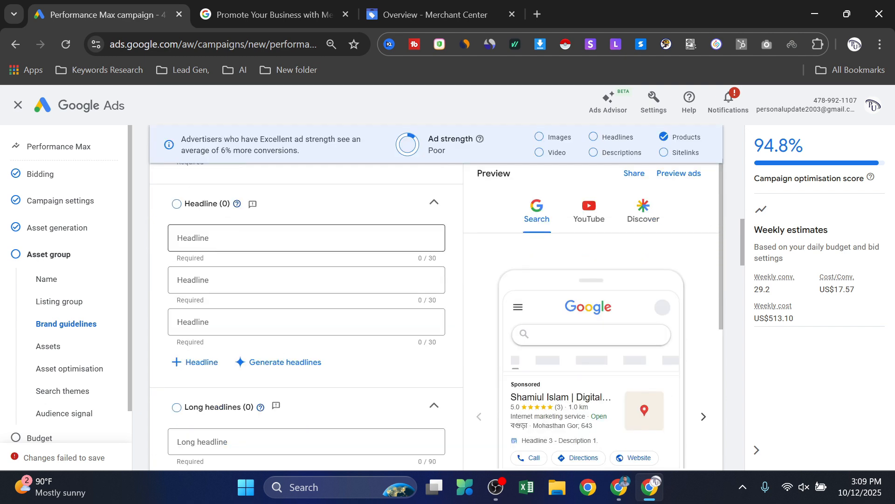
pyautogui.click(217, 240)
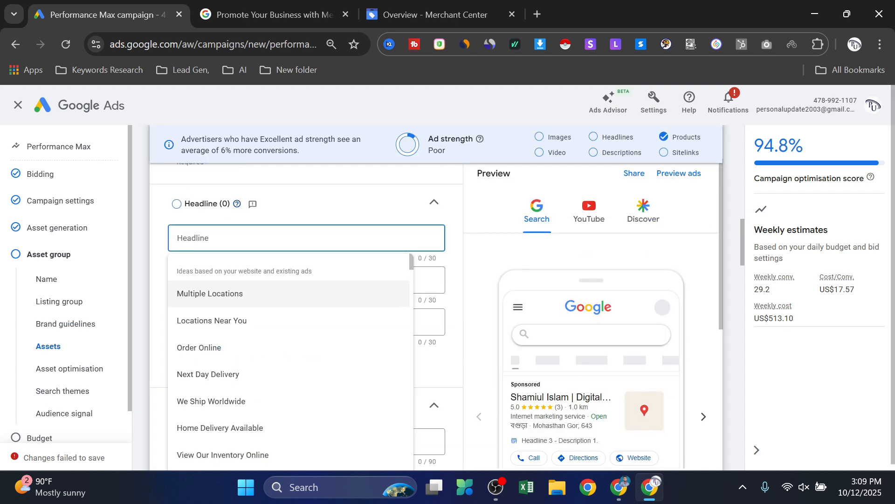
pyautogui.click(226, 293)
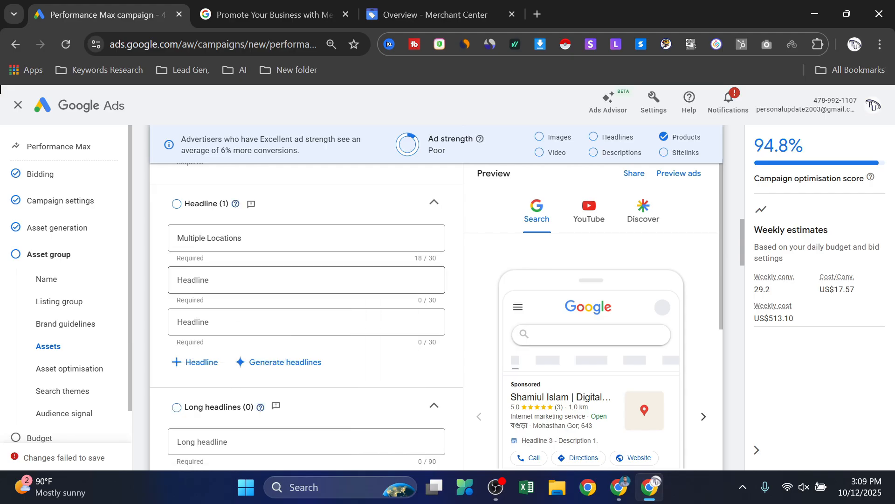
pyautogui.click(240, 290)
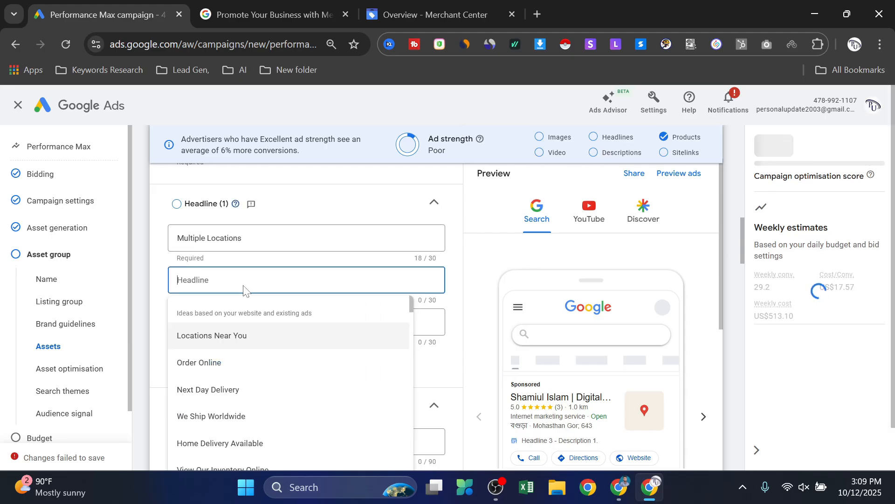
pyautogui.click(225, 368)
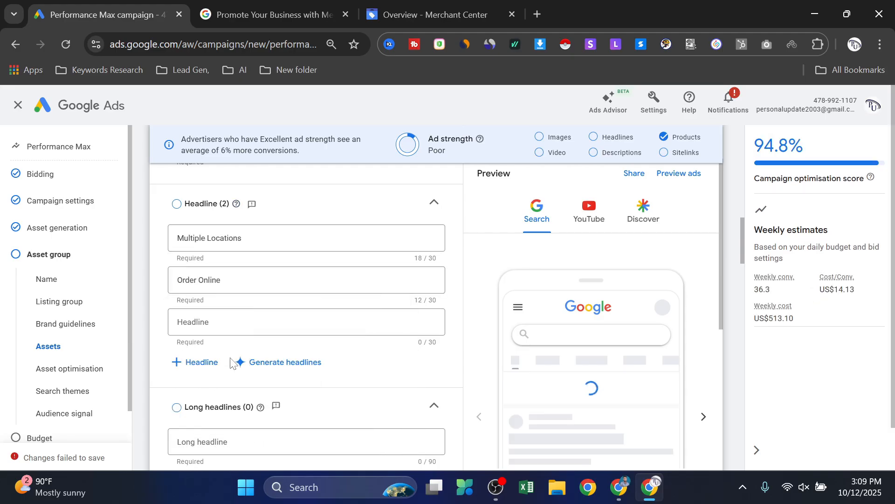
pyautogui.click(238, 324)
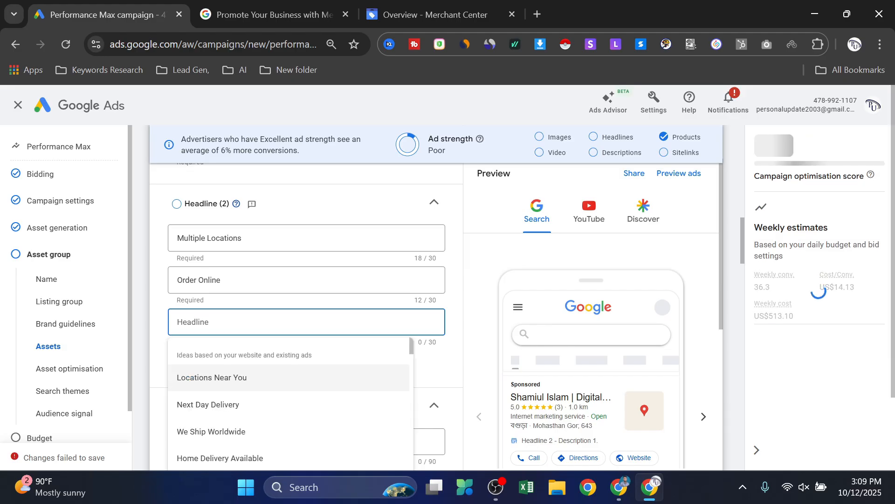
pyautogui.scroll(3, 260, 320)
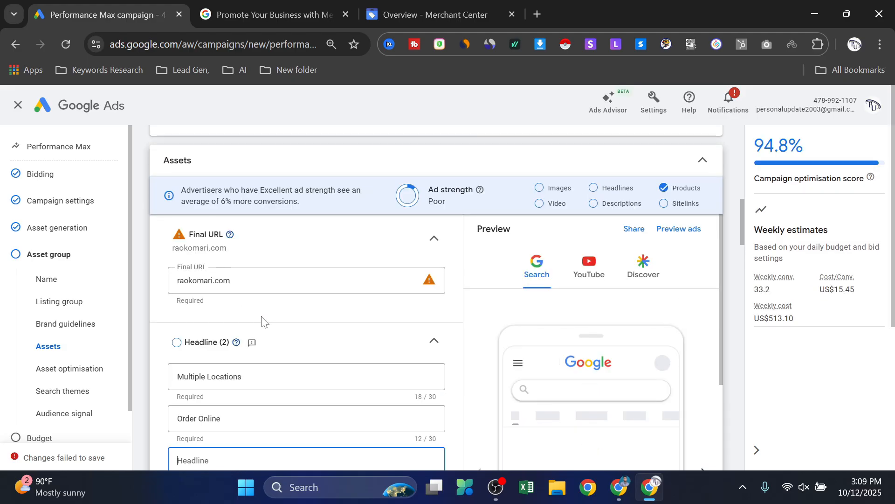
pyautogui.scroll(-2, 263, 321)
pyautogui.scroll(-2, 263, 321)
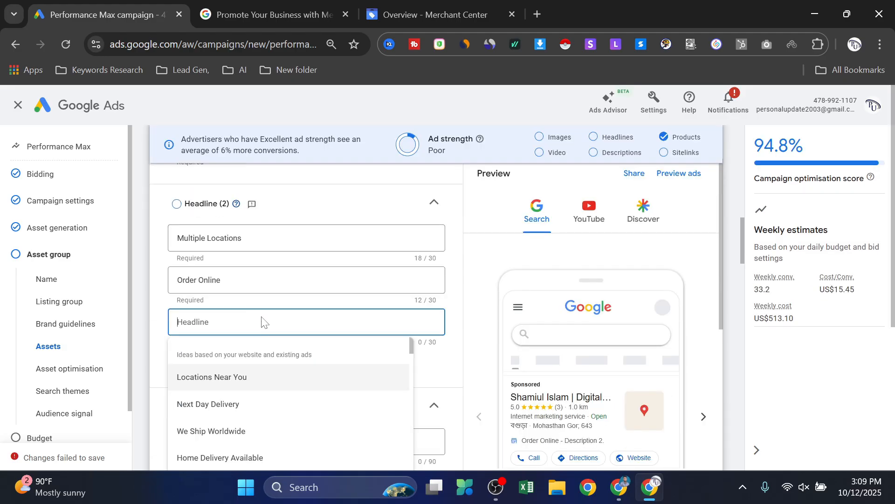
pyautogui.click(236, 377)
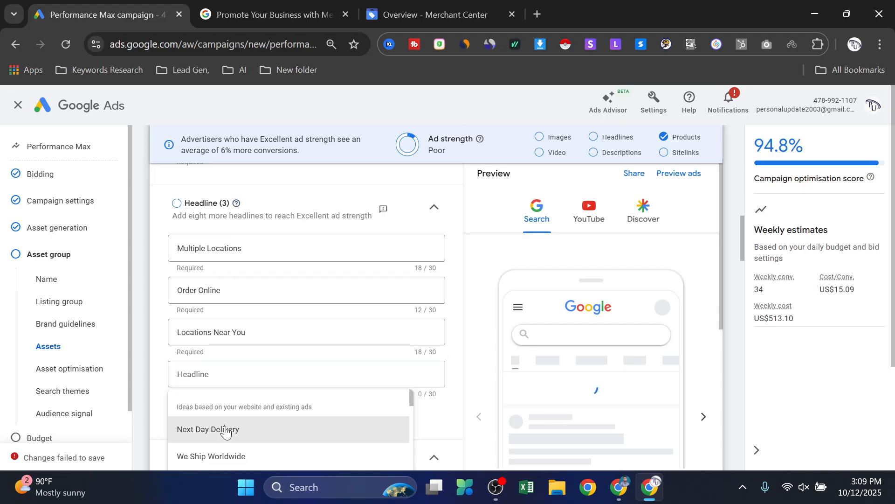
# Step: Add the suggested ideas Next Day Delivery, Home Delivery Available and We Ship Worldwide as further headlines
pyautogui.click(228, 428)
pyautogui.scroll(-2, 235, 412)
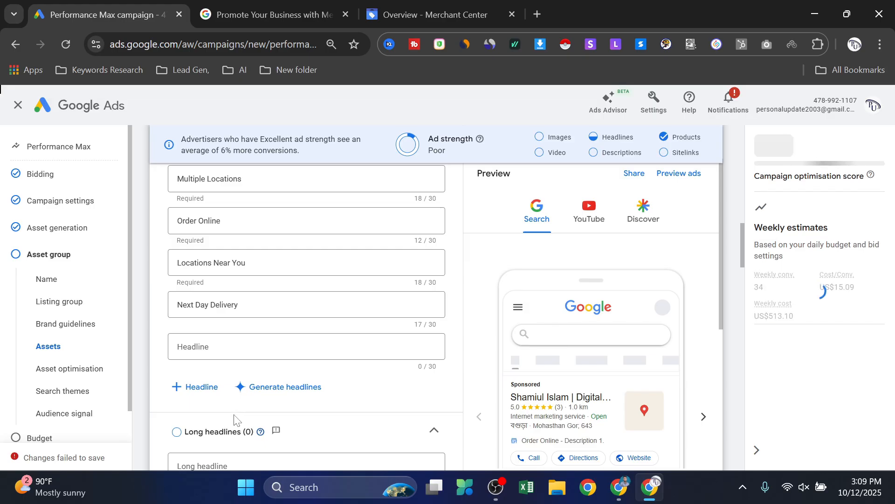
pyautogui.click(214, 346)
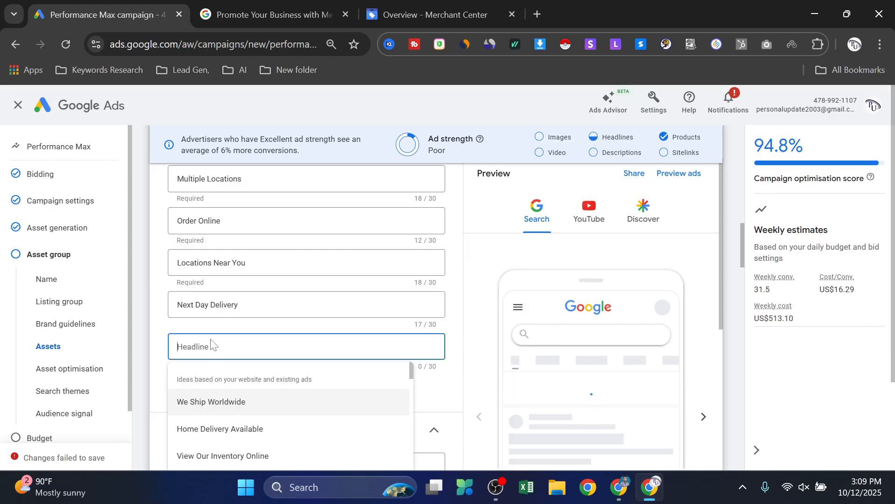
pyautogui.click(225, 422)
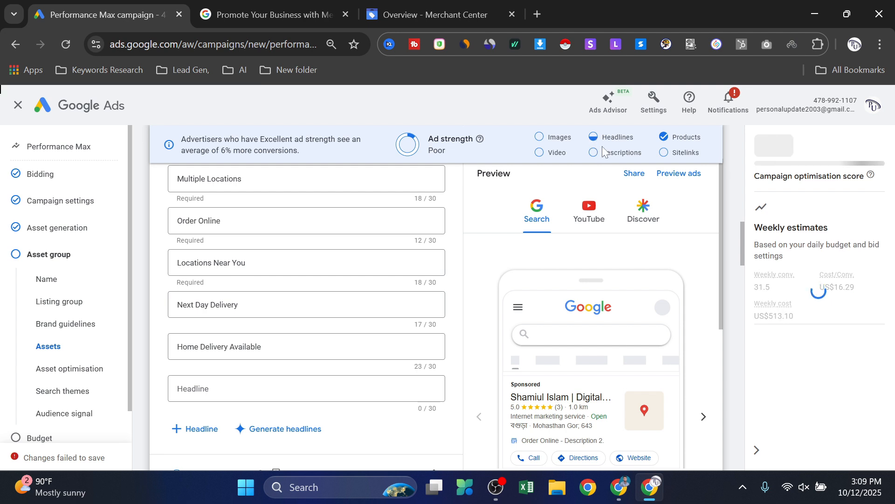
pyautogui.scroll(-1, 334, 334)
pyautogui.click(326, 326)
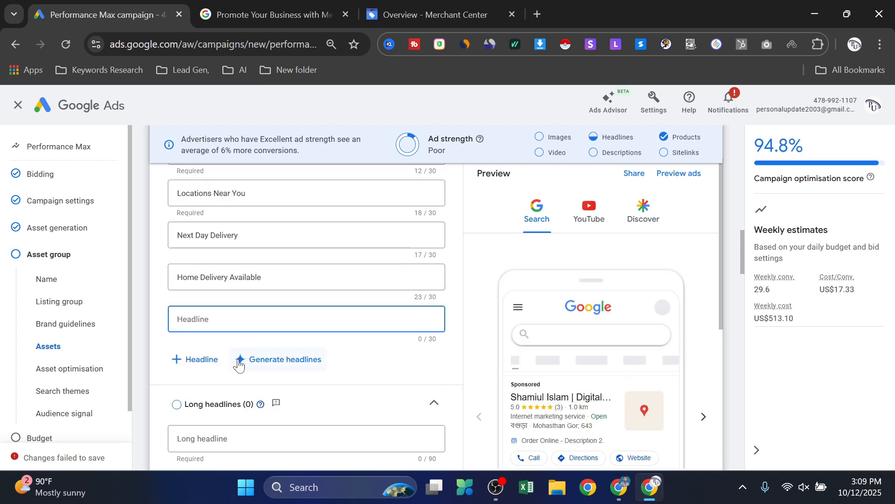
pyautogui.click(224, 380)
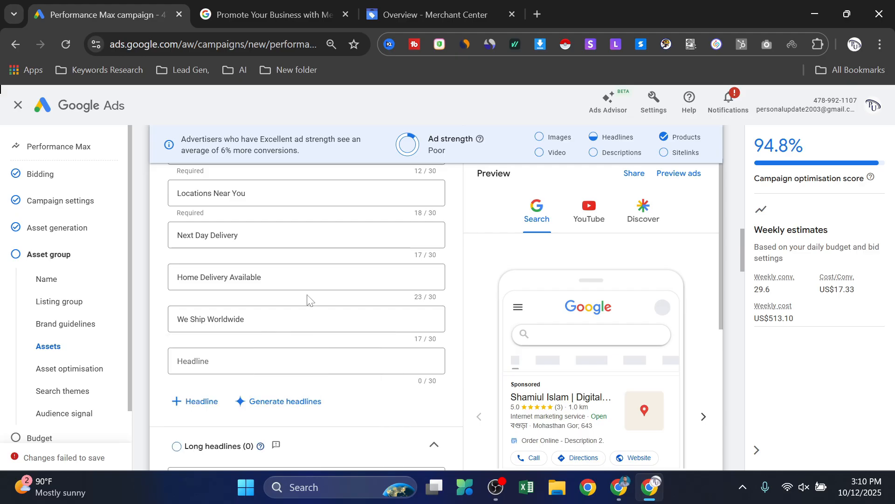
# Step: Try to generate long headlines with Google AI from the description "rokomari book shop"
pyautogui.scroll(-2, 218, 309)
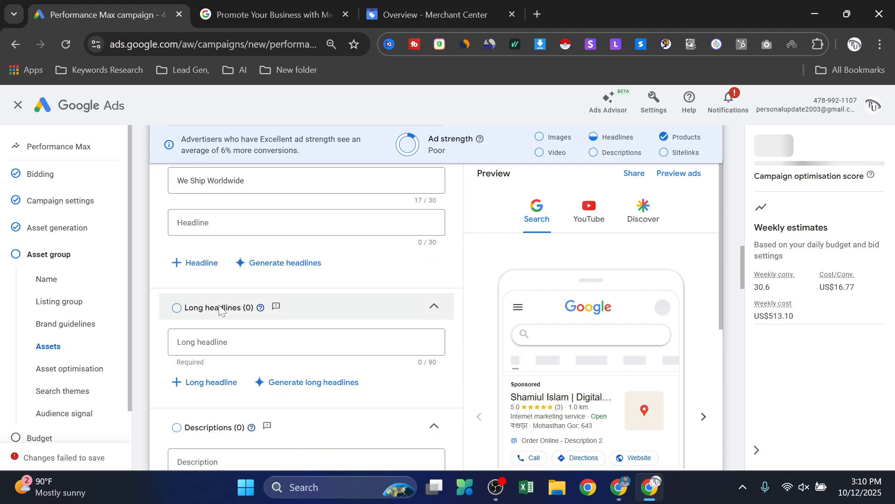
pyautogui.scroll(-1, 220, 310)
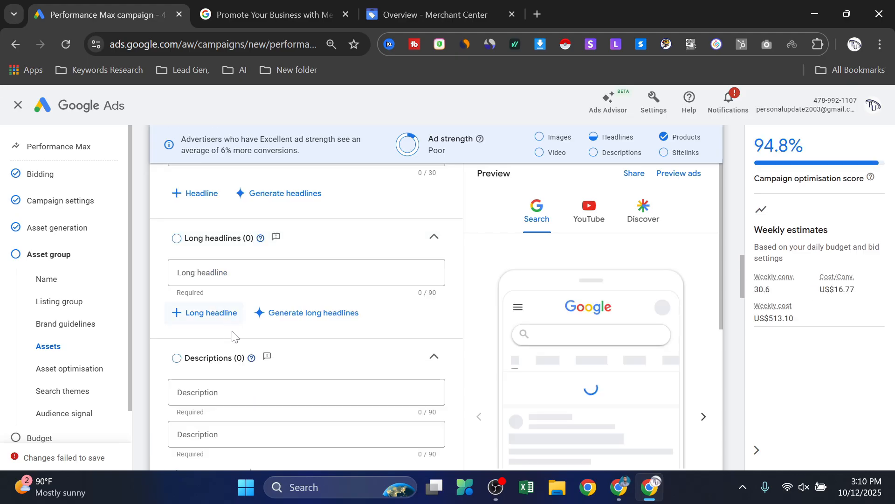
pyautogui.click(229, 273)
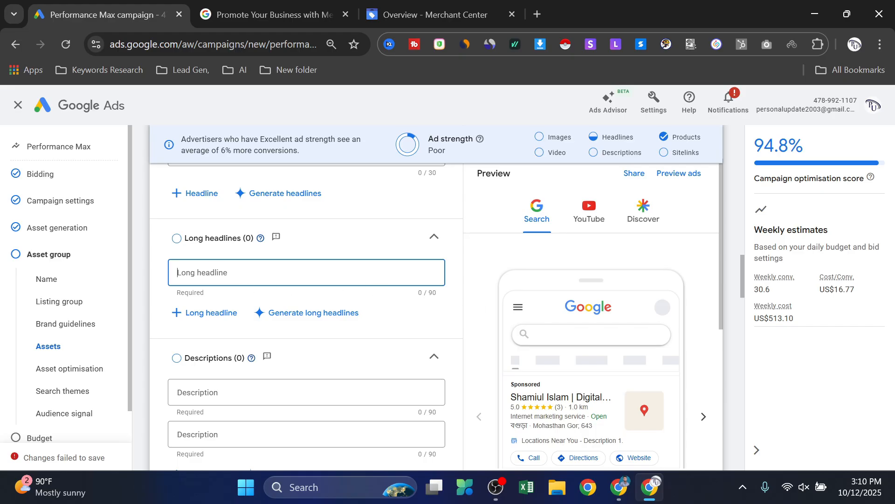
pyautogui.click(295, 313)
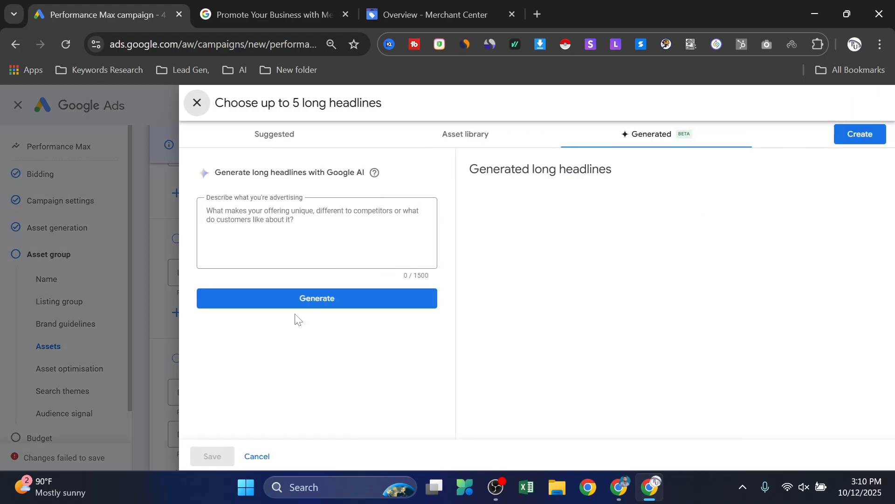
pyautogui.click(299, 236)
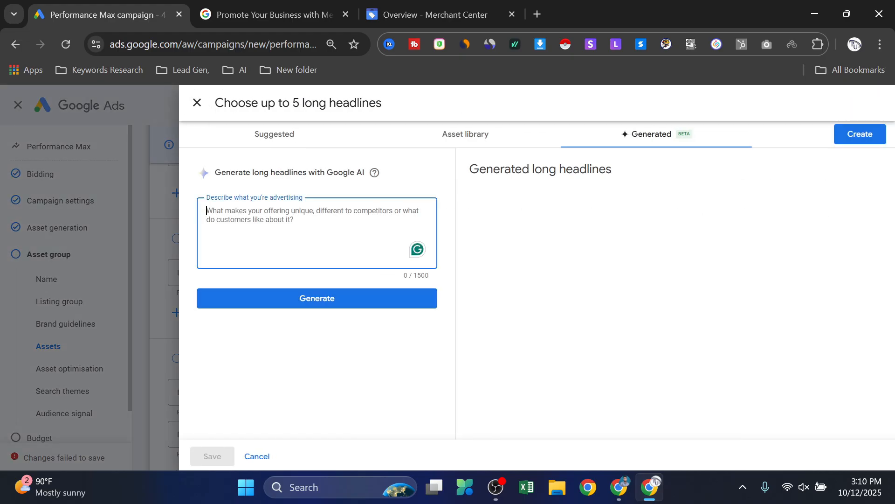
pyautogui.write('rokomari book ashop')
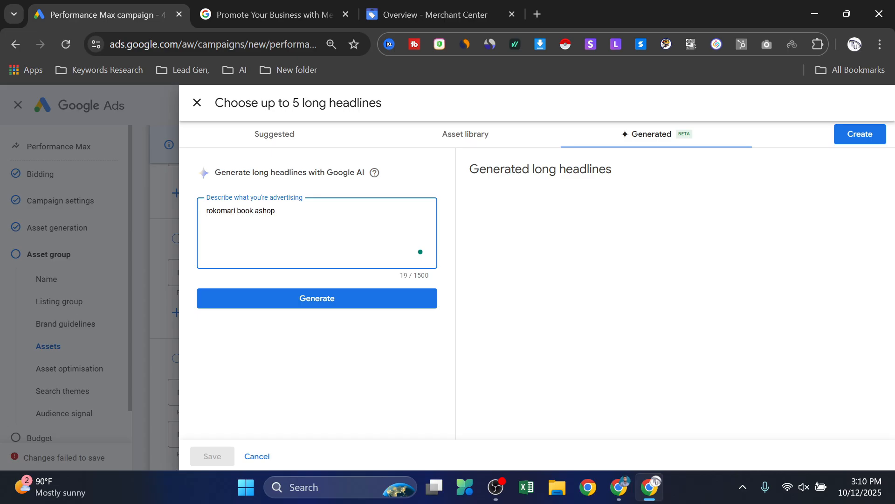
pyautogui.press('Return')
pyautogui.press('BackSpace')
pyautogui.press('Return')
pyautogui.press('BackSpace')
pyautogui.click(310, 299)
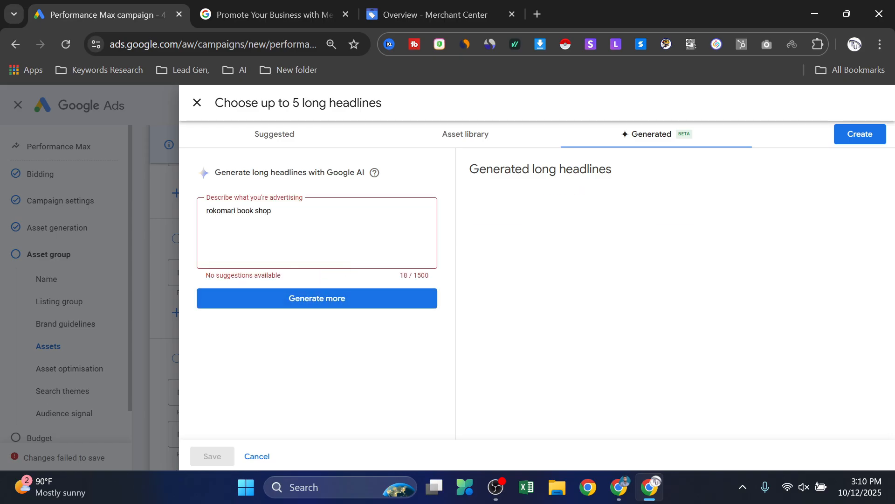
pyautogui.click(342, 300)
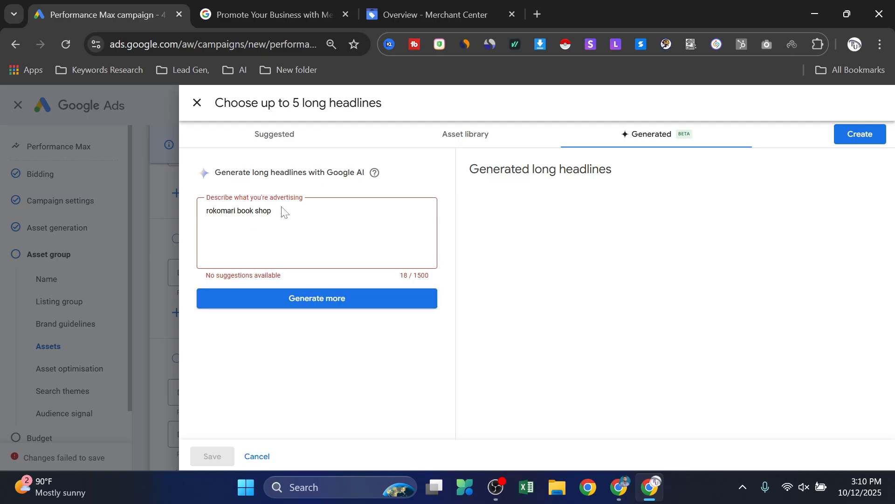
# Step: Extend the advertising description to "rokomari book shop, write about benifit of book" and generate long headlines from it
pyautogui.click(254, 211)
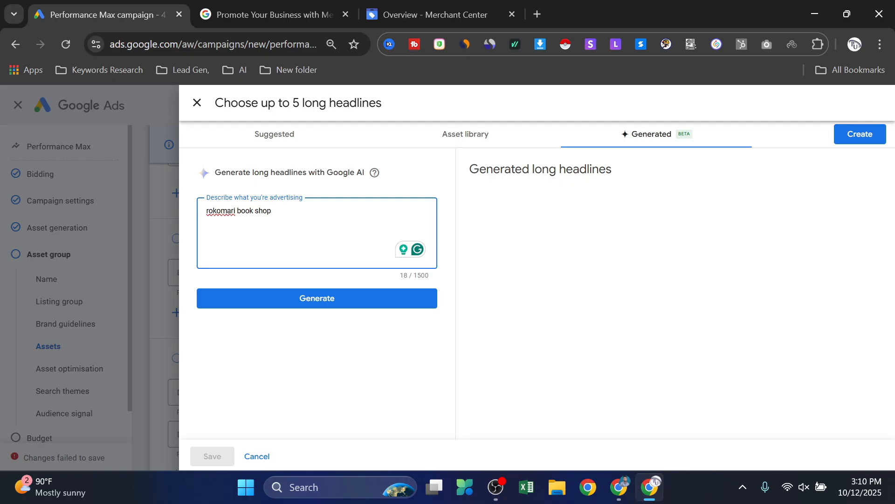
pyautogui.press('BackSpace')
pyautogui.press('BackSpace')
pyautogui.write(', write about benifit of book')
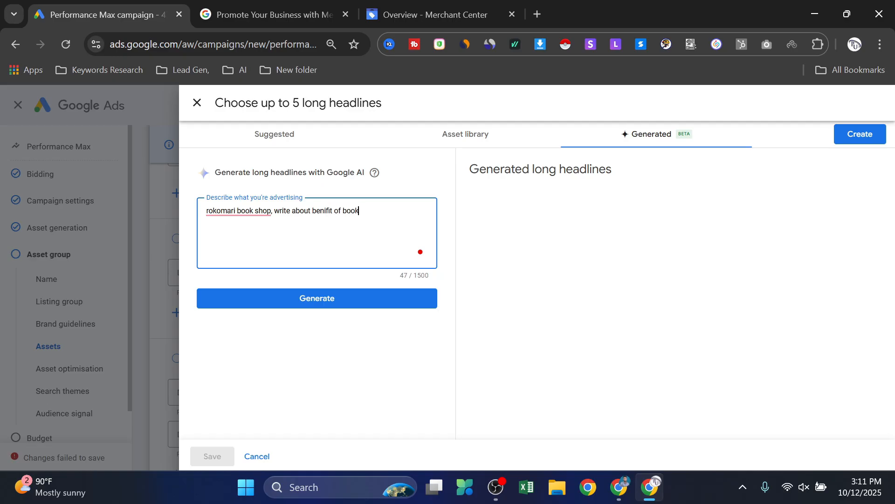
pyautogui.click(296, 298)
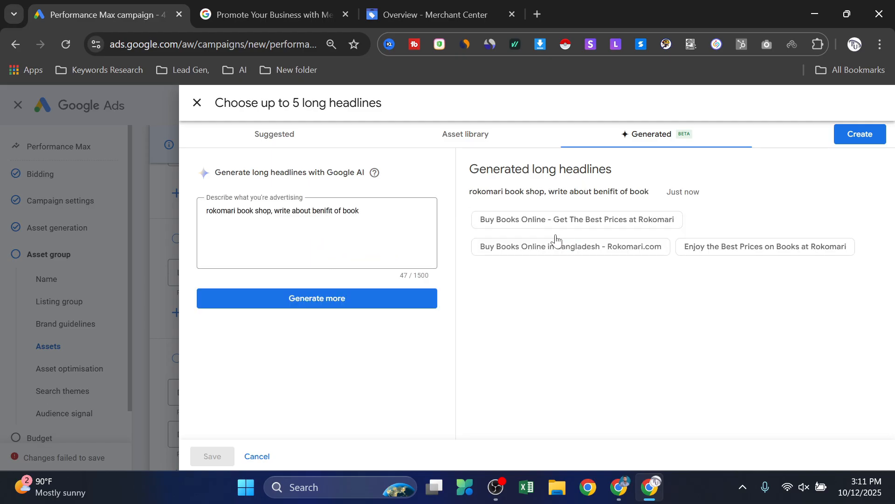
# Step: Add the three generated long headlines about buying books online, books in Bangladesh and best prices at Rokomari, and save them
pyautogui.click(542, 225)
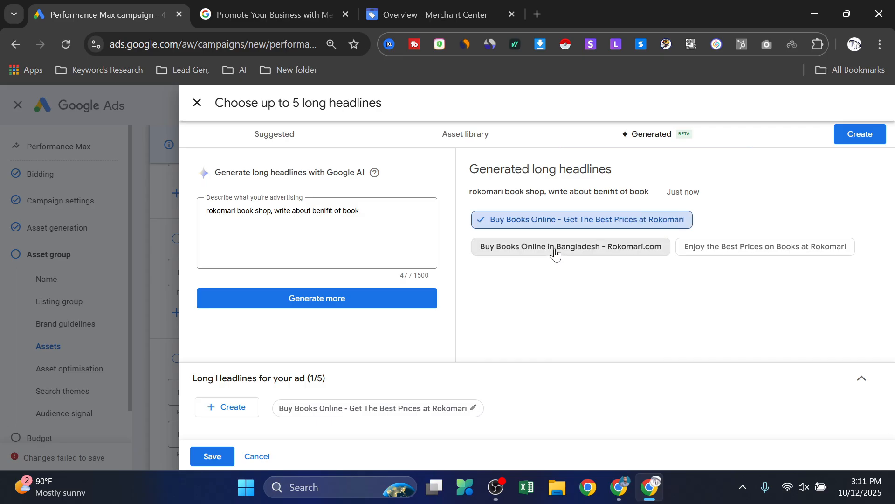
pyautogui.click(627, 247)
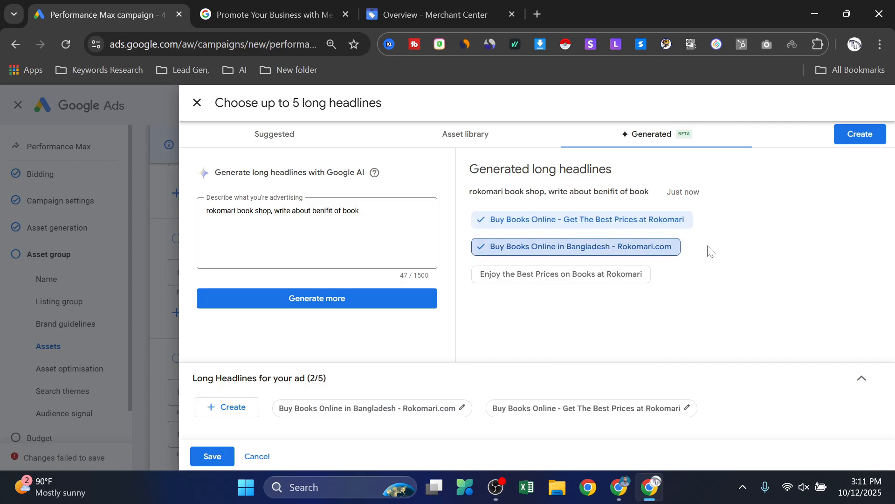
pyautogui.click(637, 279)
pyautogui.click(212, 457)
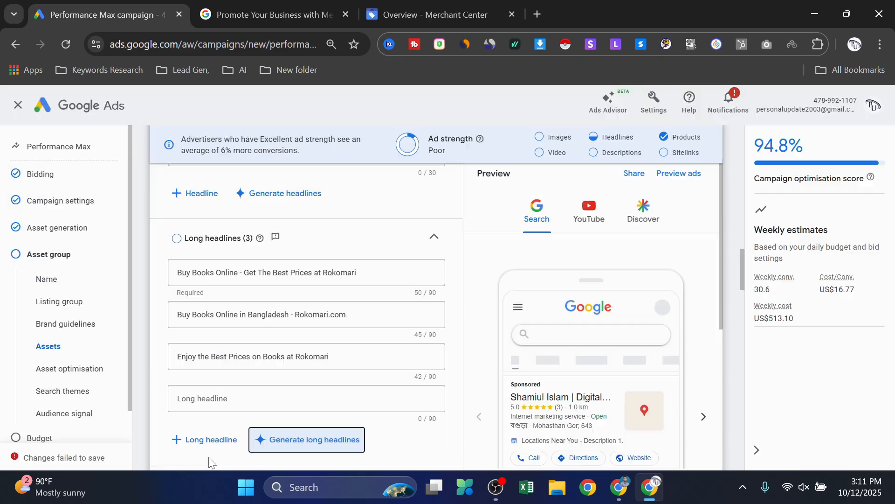
# Step: Generate ad descriptions with Google AI from the prompt "rokomari book shop, write about benifit of book"
pyautogui.scroll(-4, 226, 320)
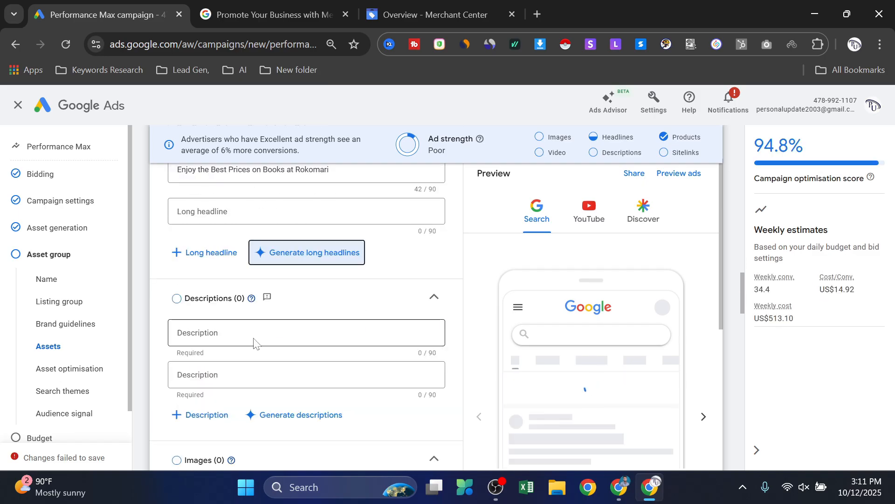
pyautogui.click(255, 343)
pyautogui.scroll(-1, 257, 341)
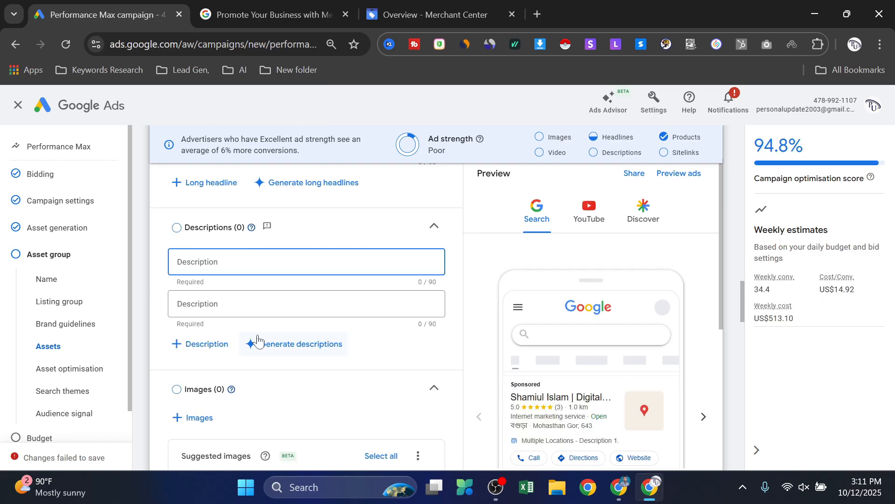
pyautogui.click(285, 349)
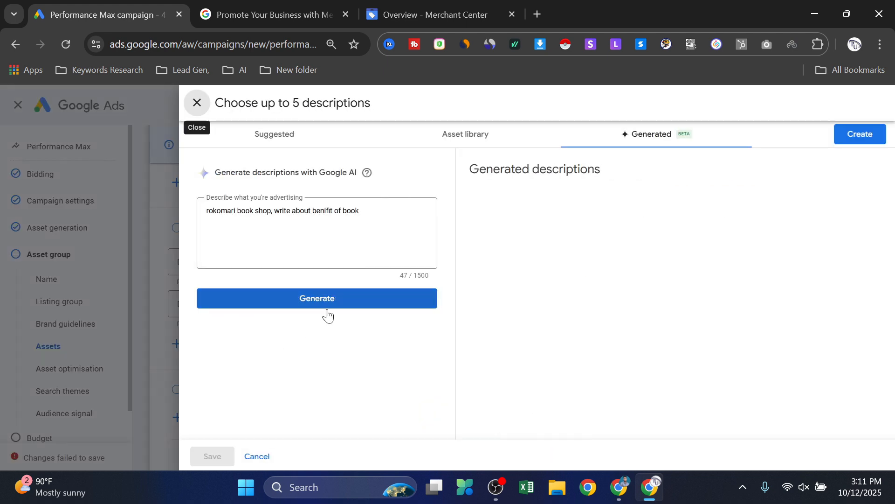
pyautogui.click(324, 301)
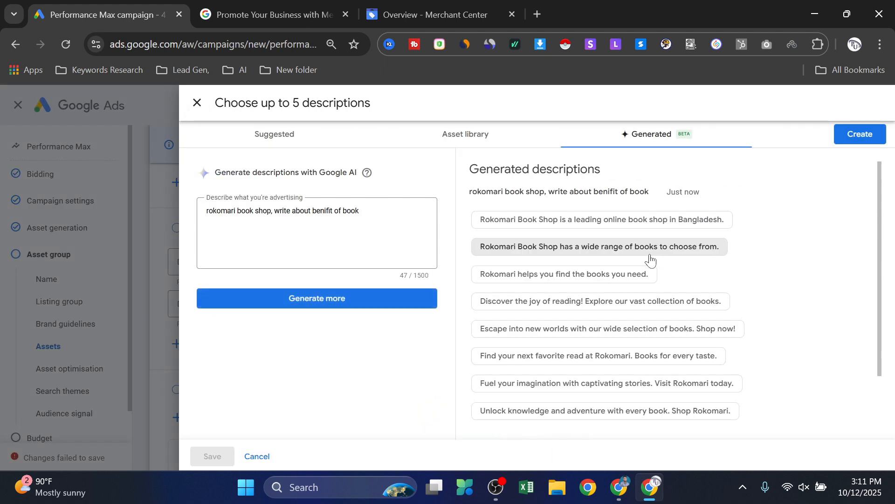
# Step: Save five generated descriptions: leading online book shop, wide range, find books you need, joy of reading, and fuel your imagination
pyautogui.click(587, 222)
pyautogui.click(591, 247)
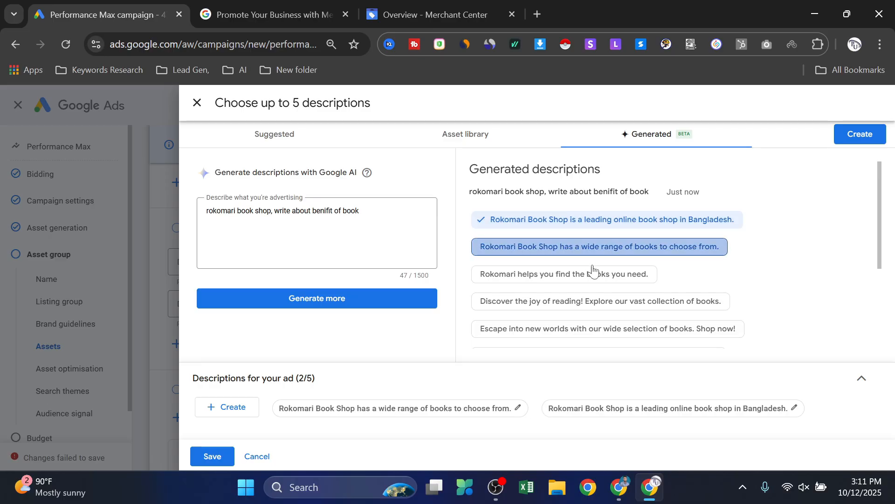
pyautogui.click(592, 273)
pyautogui.click(606, 301)
pyautogui.scroll(-3, 611, 294)
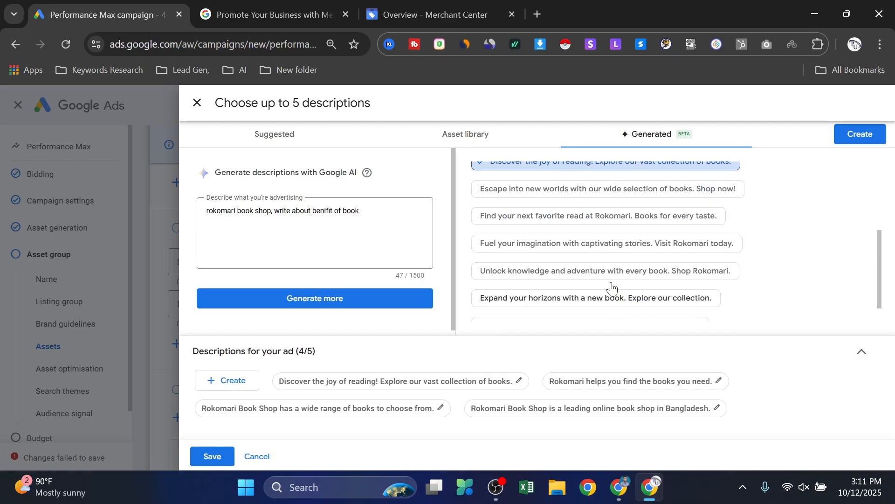
pyautogui.click(599, 243)
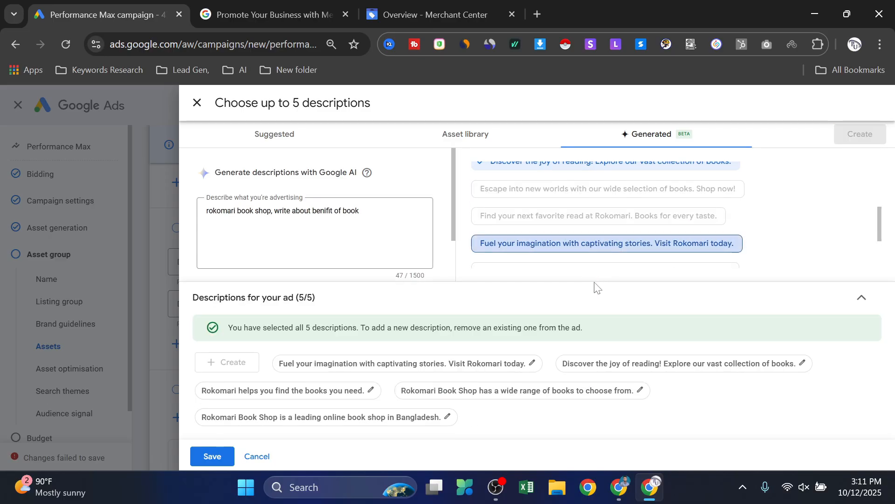
pyautogui.click(212, 456)
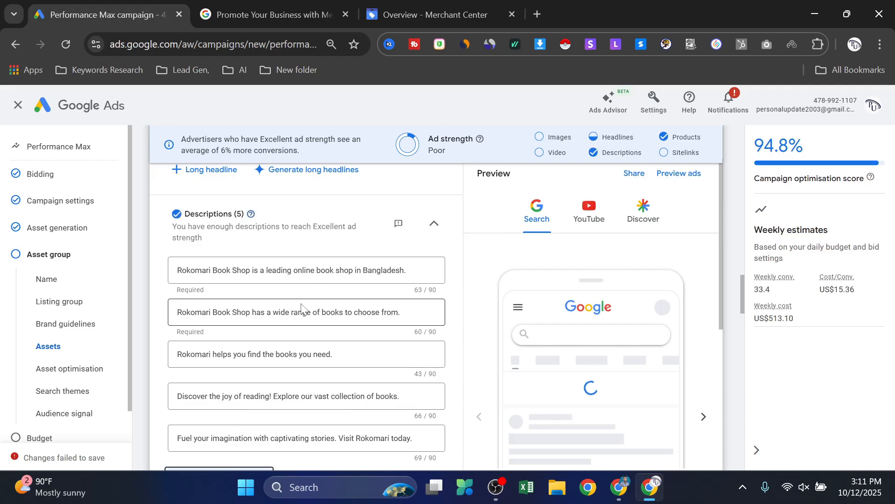
# Step: Select the suggested headphones, green mouse and "Let's Play" banner images for the asset group
pyautogui.scroll(-1, 297, 308)
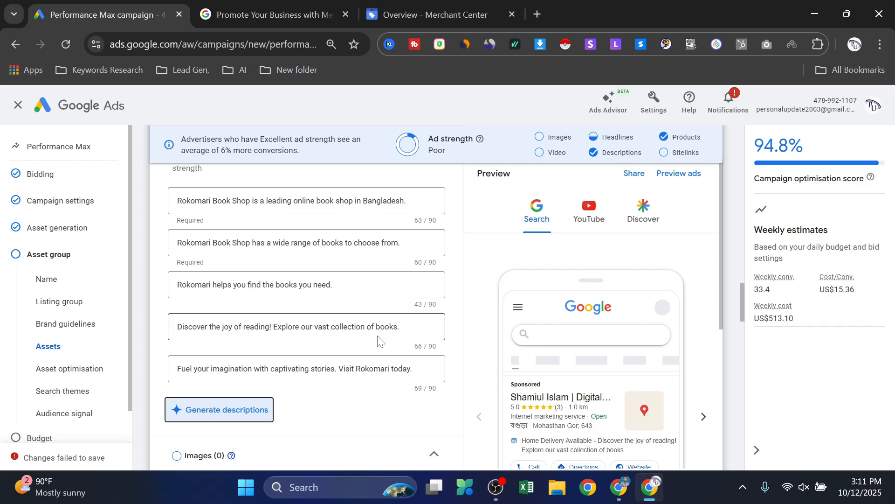
pyautogui.scroll(-1, 337, 317)
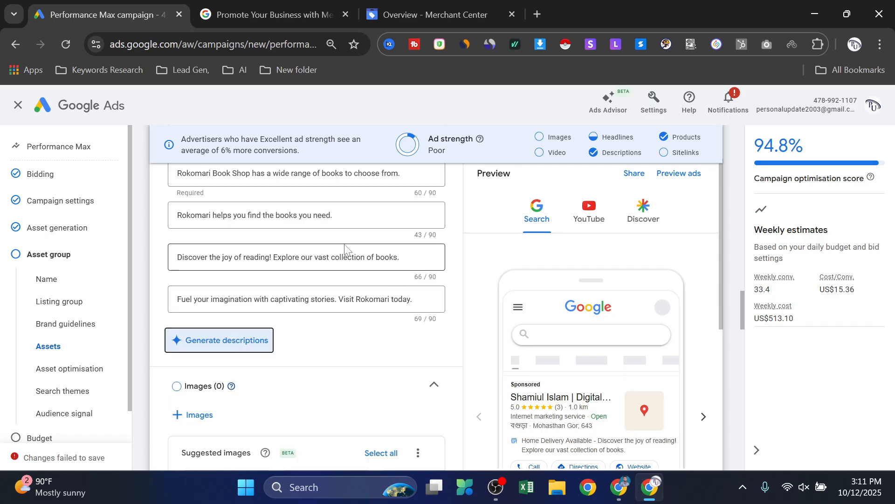
pyautogui.scroll(1, 254, 279)
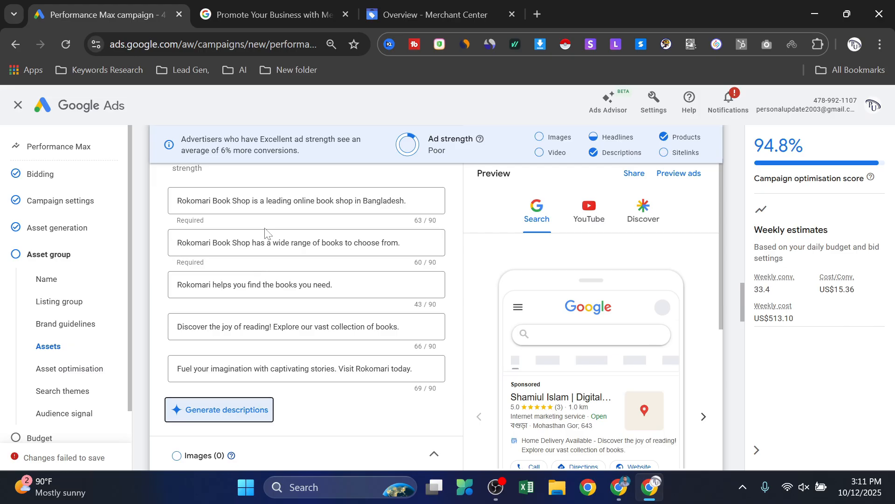
pyautogui.scroll(-3, 279, 295)
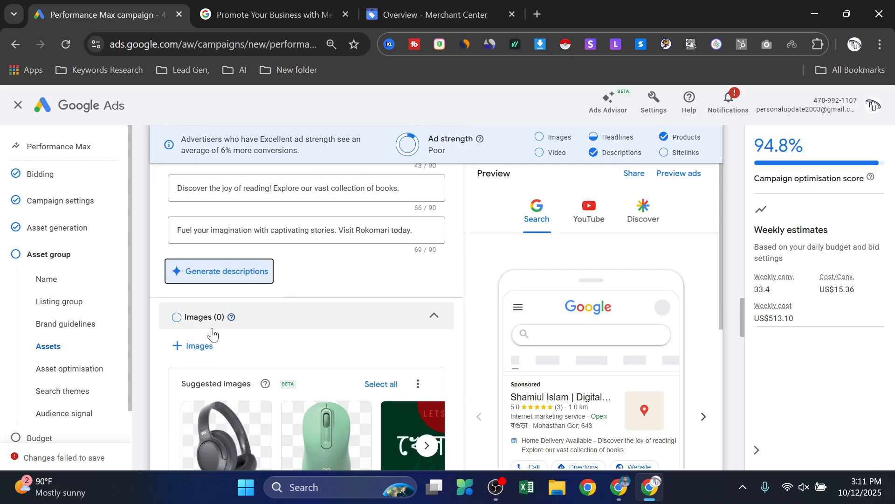
pyautogui.scroll(-3, 275, 322)
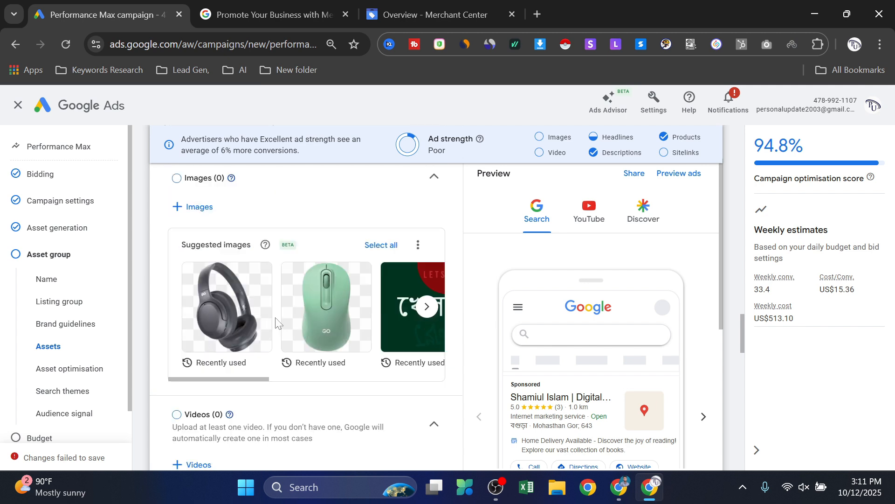
pyautogui.scroll(2, 276, 322)
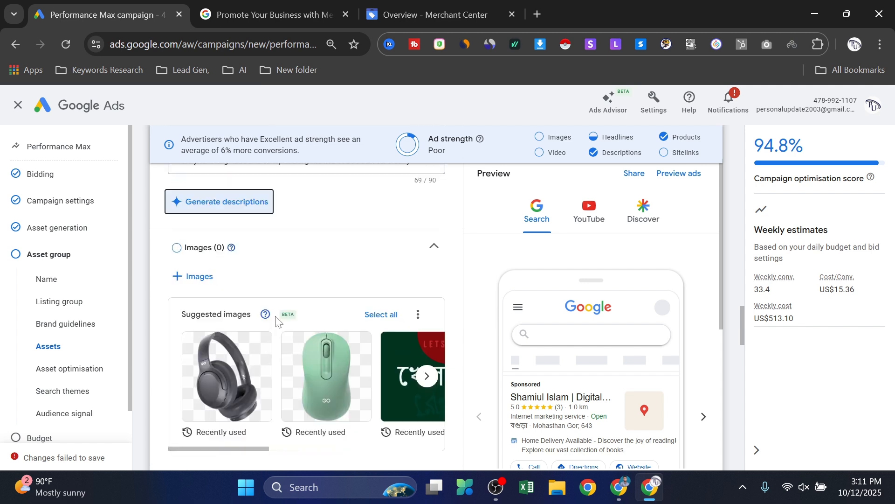
pyautogui.click(185, 280)
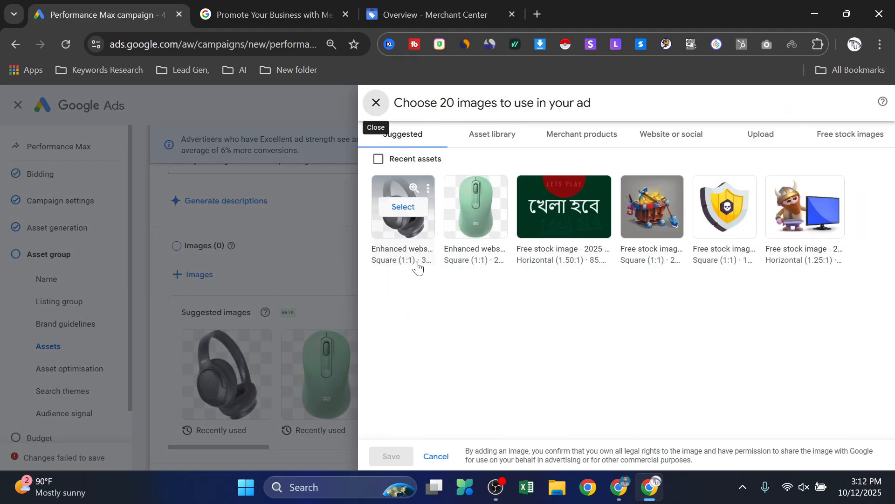
pyautogui.click(422, 228)
pyautogui.click(485, 210)
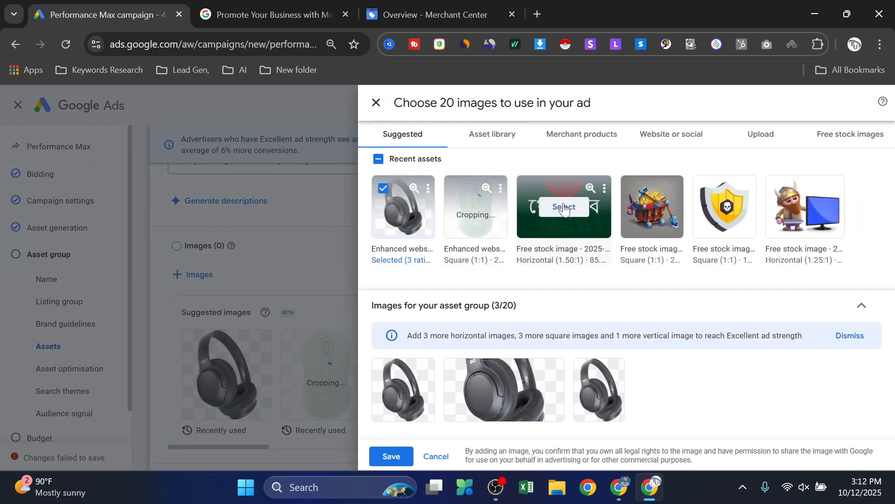
pyautogui.click(565, 206)
# Step: Add the treasure cart and skull shield images, leave out the Viking with monitor image, and save the image selection
pyautogui.click(672, 216)
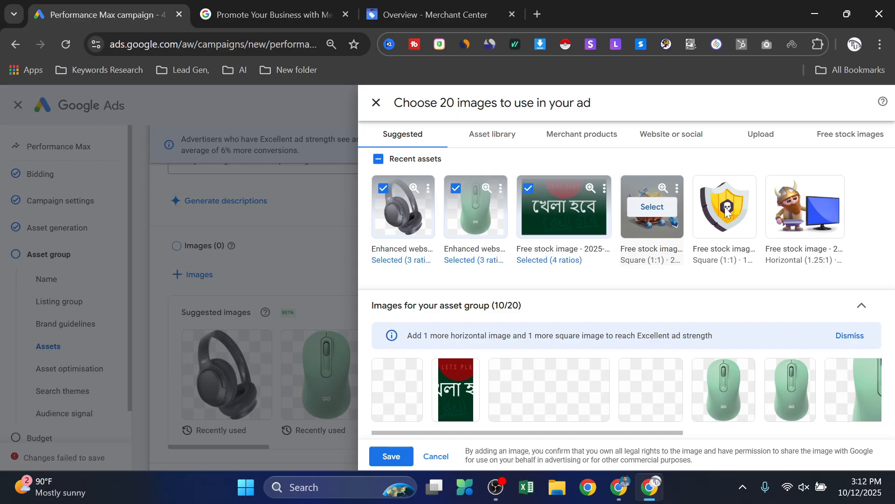
pyautogui.click(725, 207)
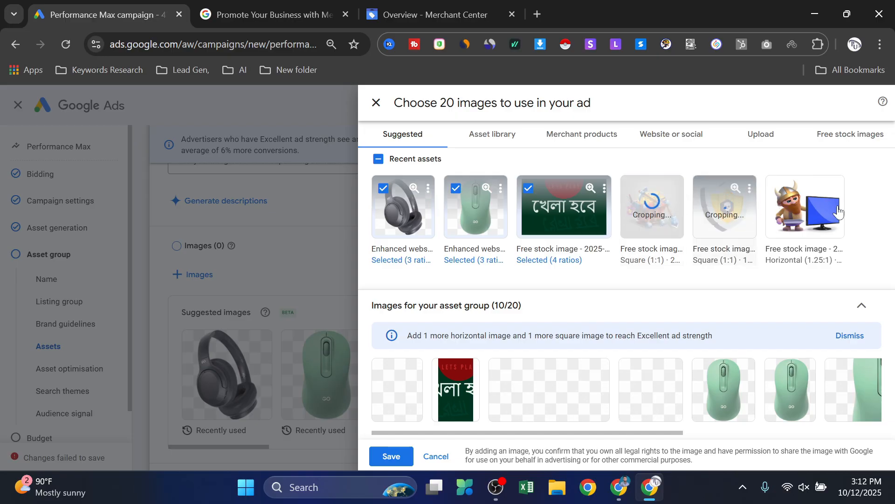
pyautogui.click(793, 210)
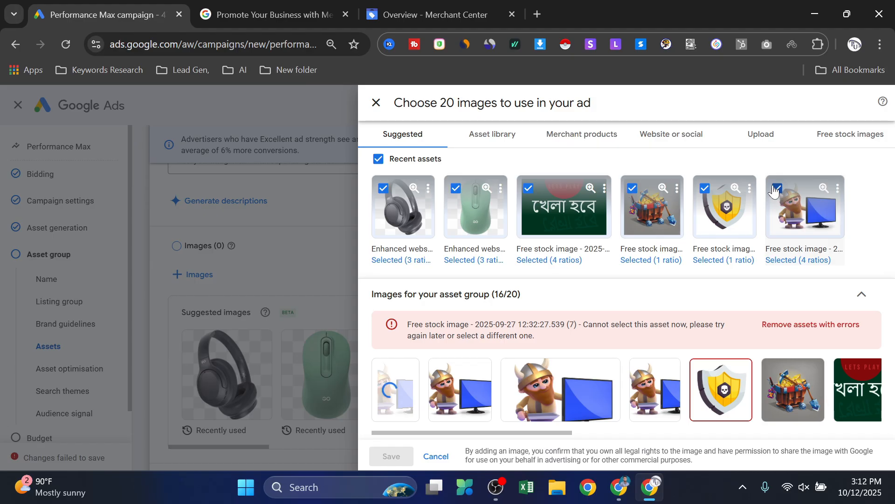
pyautogui.click(392, 389)
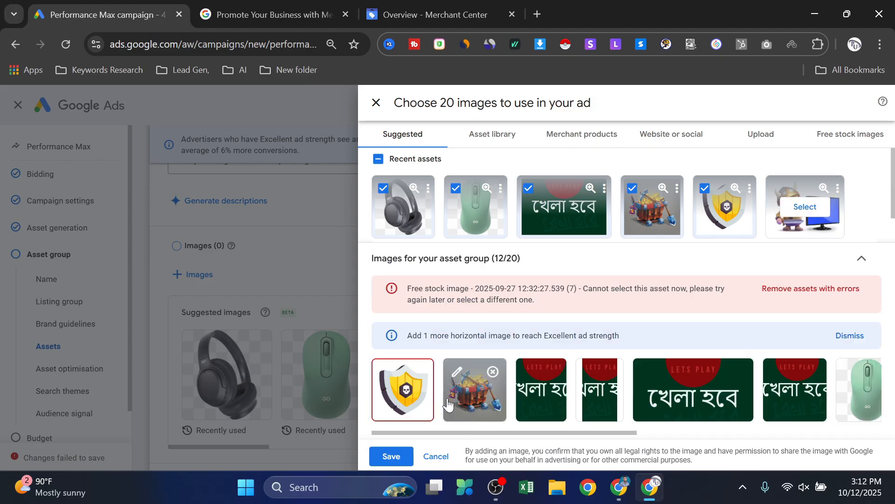
pyautogui.click(391, 457)
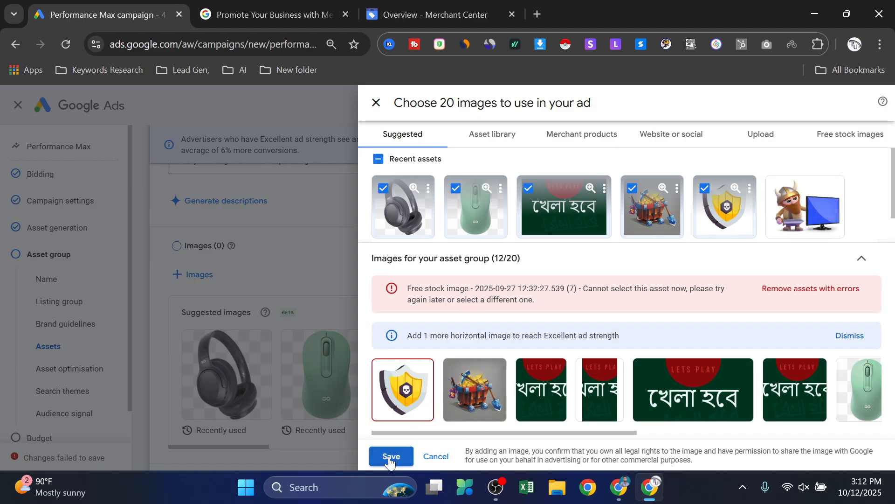
# Step: Select the Facebook Ads and Clash of Clans videos from the asset library for the asset group
pyautogui.scroll(-1, 308, 365)
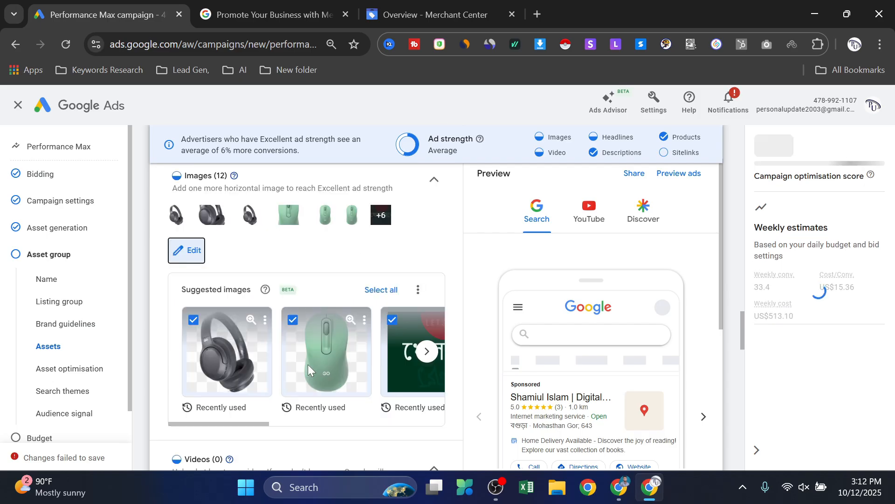
pyautogui.scroll(2, 579, 331)
pyautogui.scroll(-1, 577, 329)
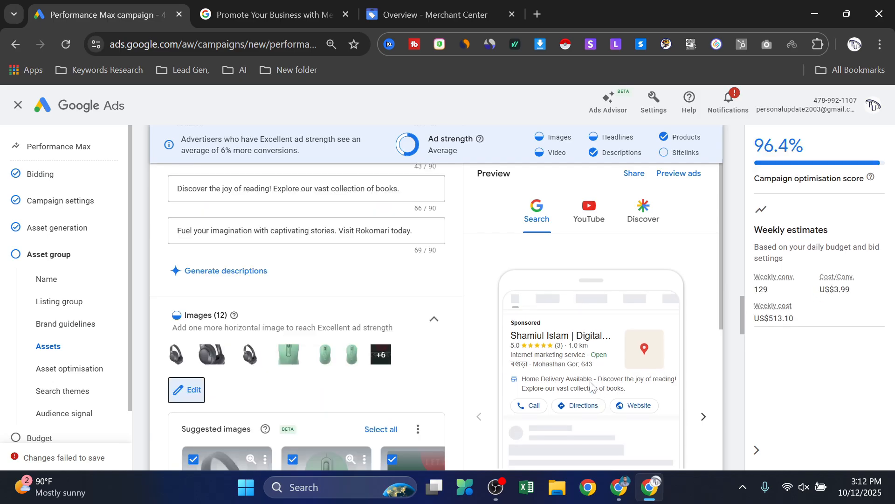
pyautogui.scroll(3, 583, 354)
pyautogui.scroll(3, 589, 382)
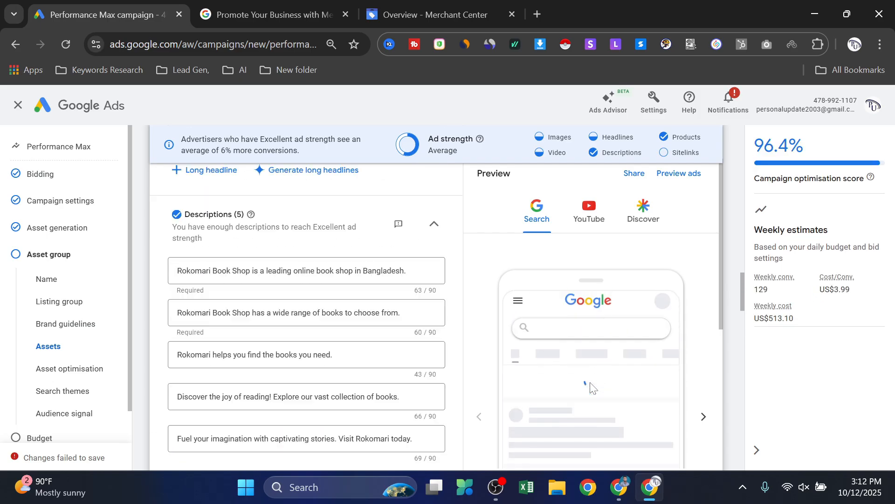
pyautogui.scroll(-5, 348, 366)
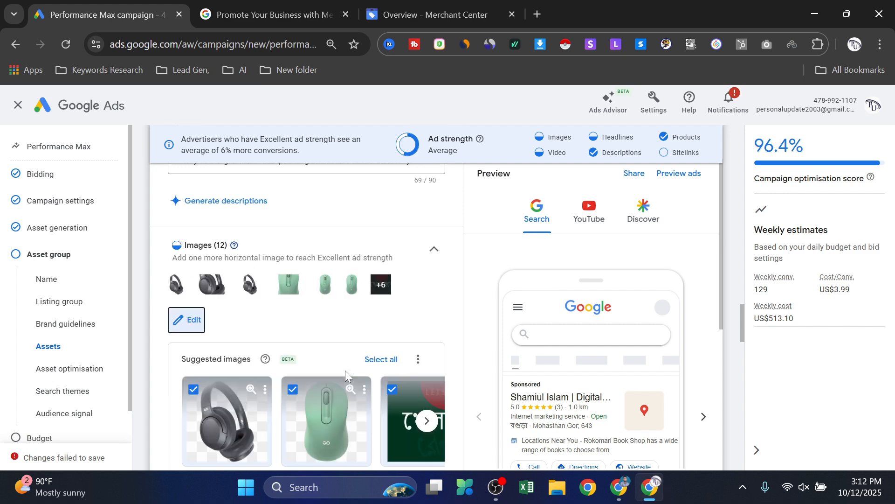
pyautogui.scroll(-6, 345, 370)
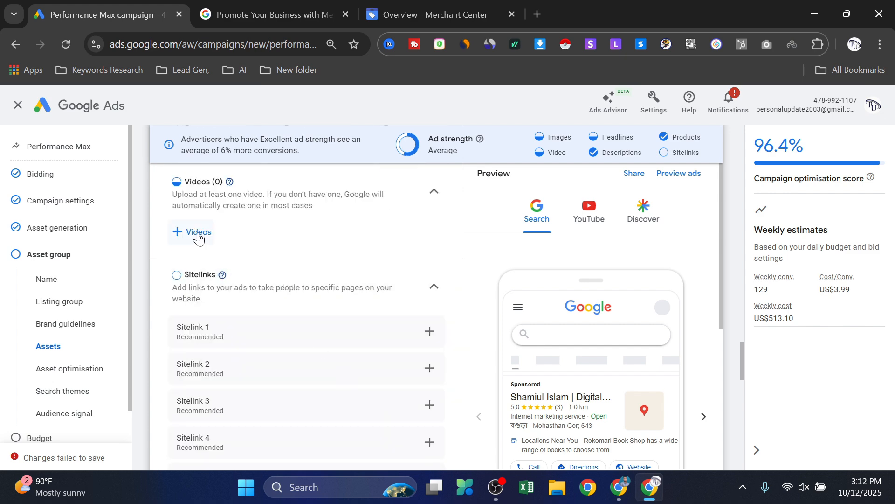
pyautogui.click(199, 233)
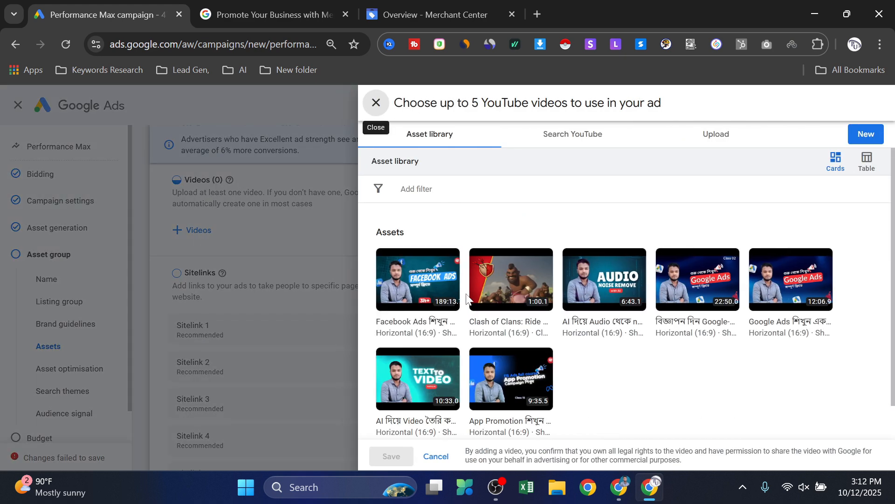
pyautogui.click(389, 262)
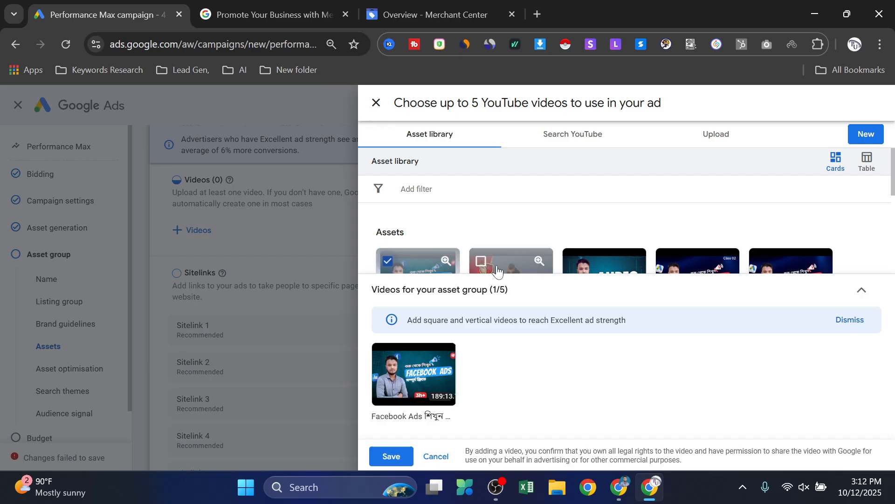
pyautogui.click(480, 261)
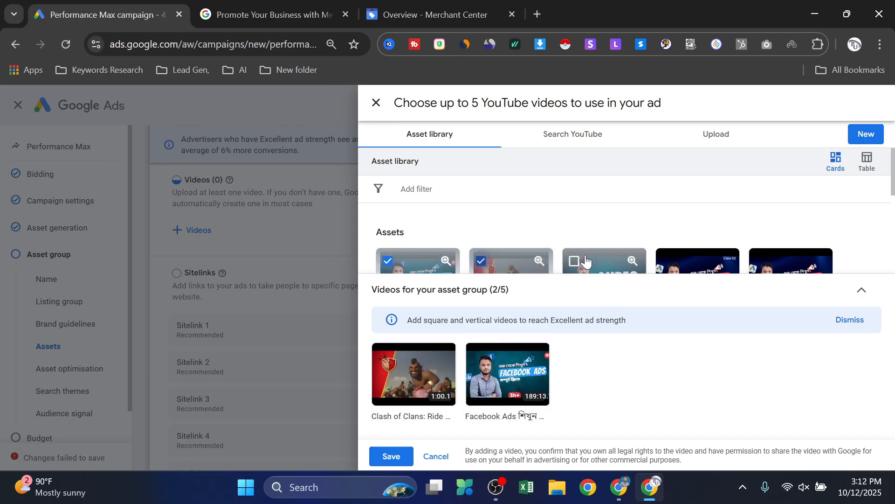
# Step: Check the option to find videos by YouTube URL, keyword or channel, and return to the asset library
pyautogui.click(583, 138)
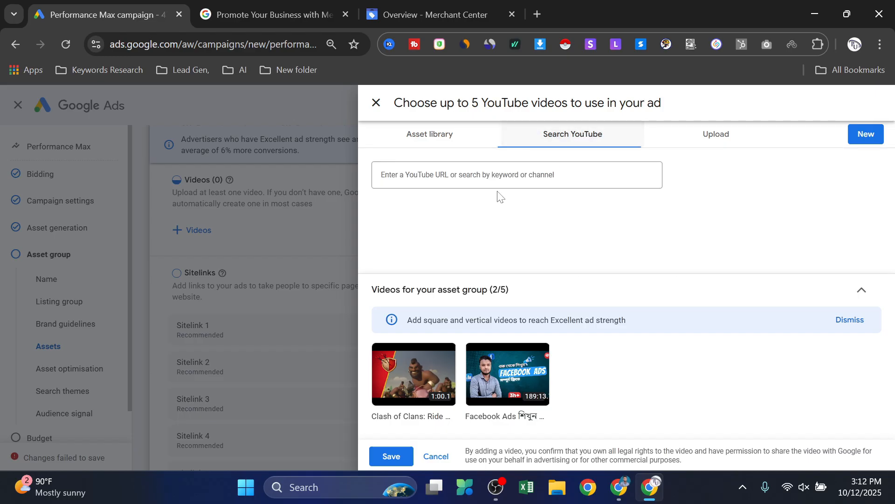
pyautogui.click(453, 184)
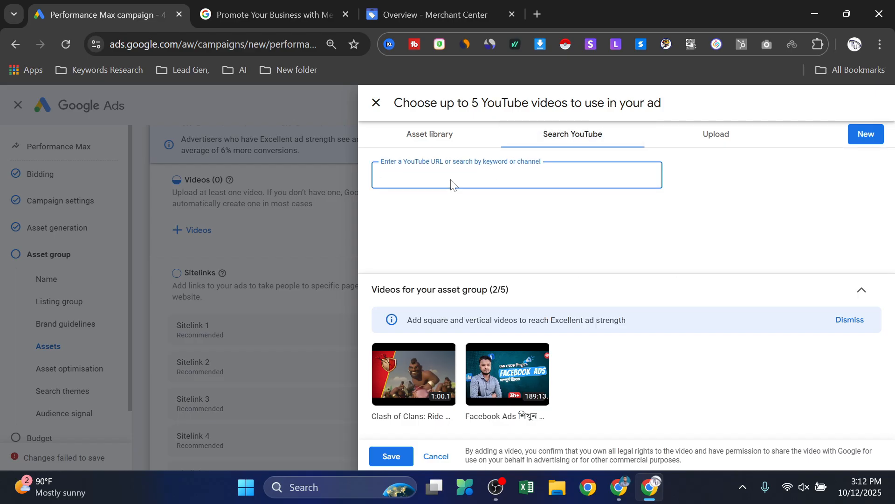
pyautogui.click(444, 135)
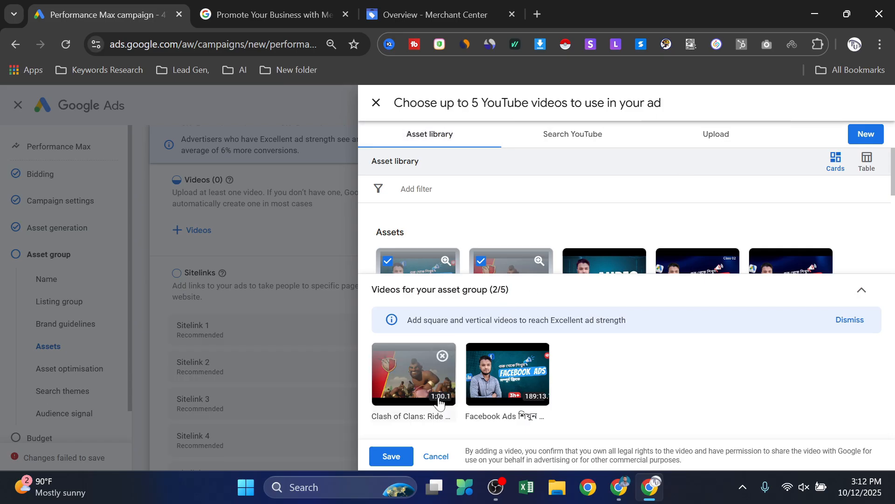
# Step: Save the two selected videos to the asset group
pyautogui.click(395, 456)
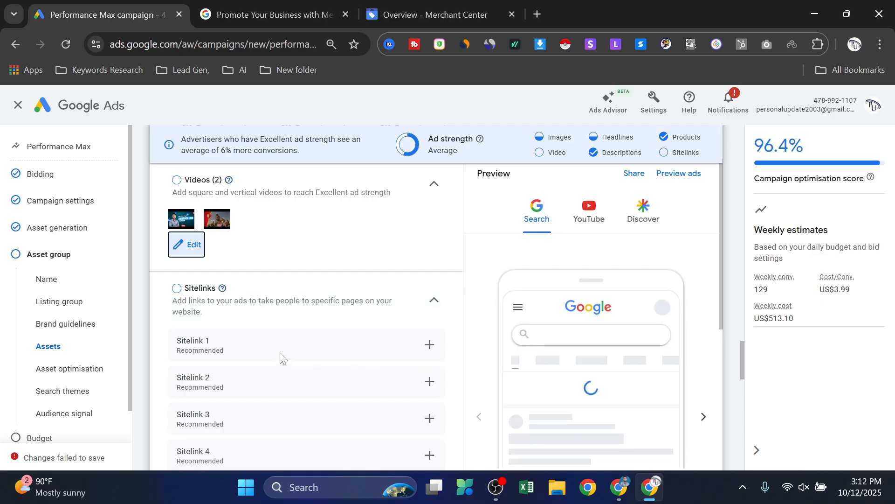
pyautogui.scroll(-1, 280, 358)
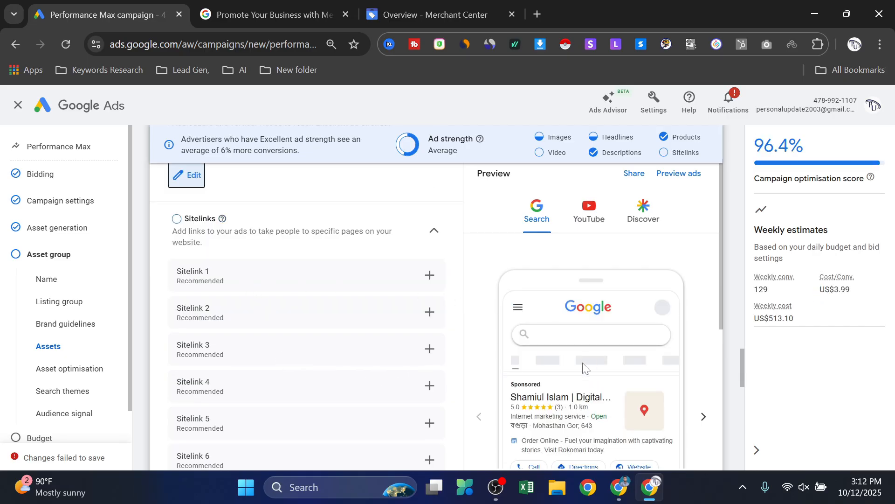
pyautogui.click(430, 275)
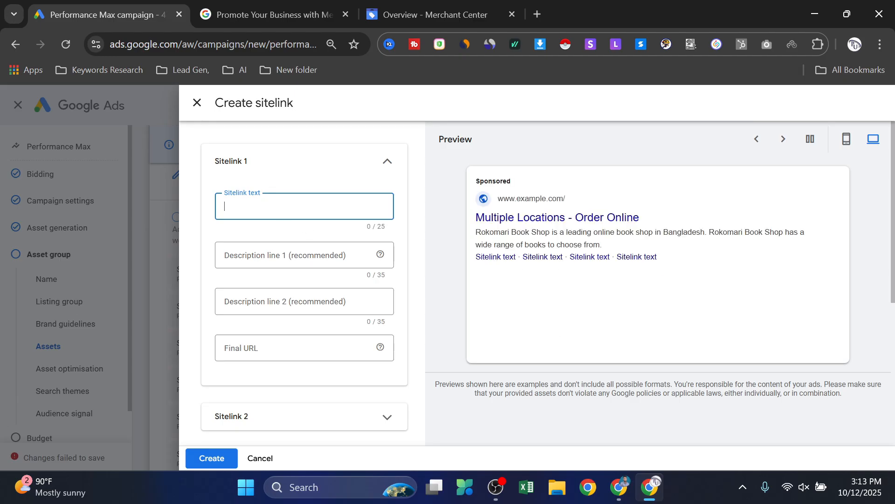
pyautogui.write('shop now')
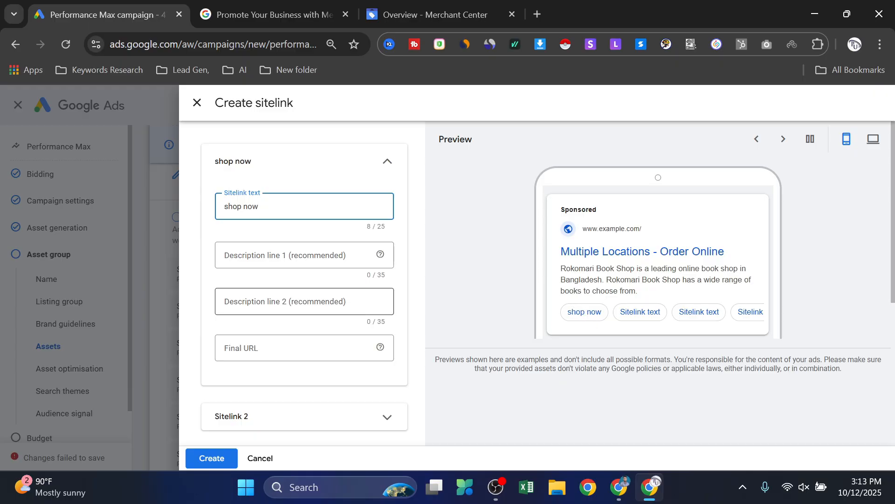
pyautogui.click(280, 349)
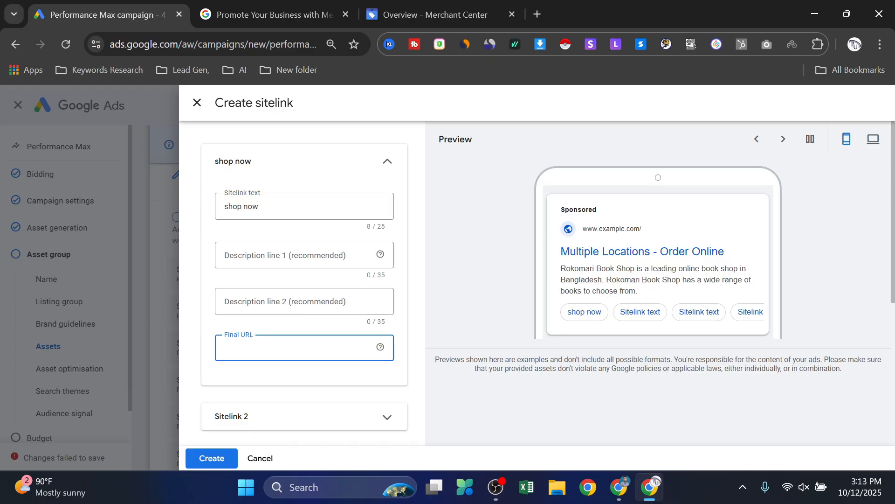
pyautogui.scroll(-2, 280, 421)
pyautogui.click(263, 459)
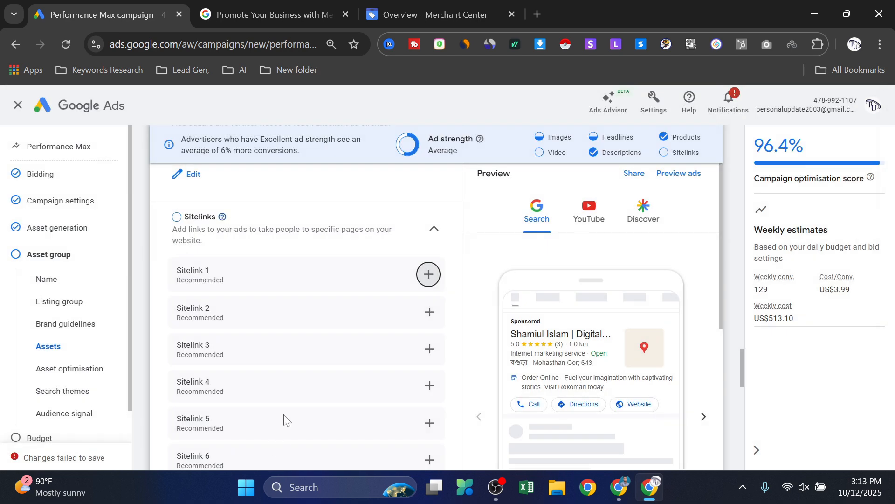
# Step: Set the asset group's call to action to Sign up instead of the automated option
pyautogui.scroll(-5, 292, 281)
pyautogui.scroll(-2, 301, 382)
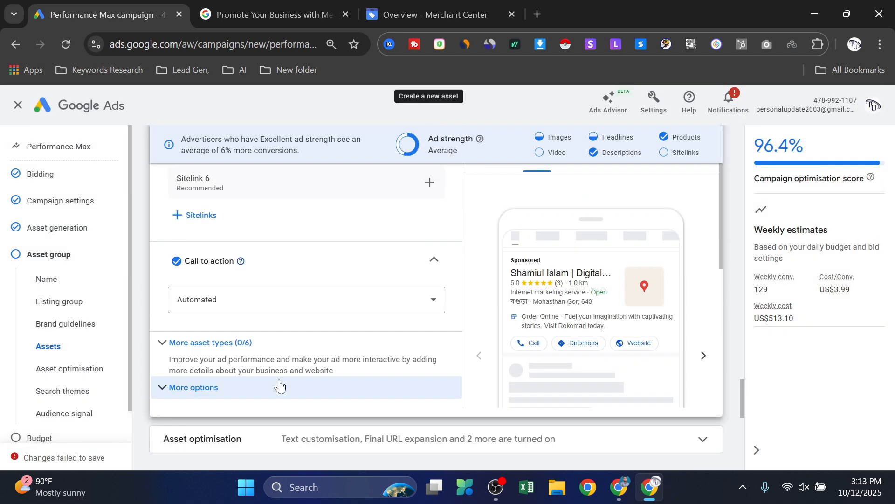
pyautogui.click(341, 312)
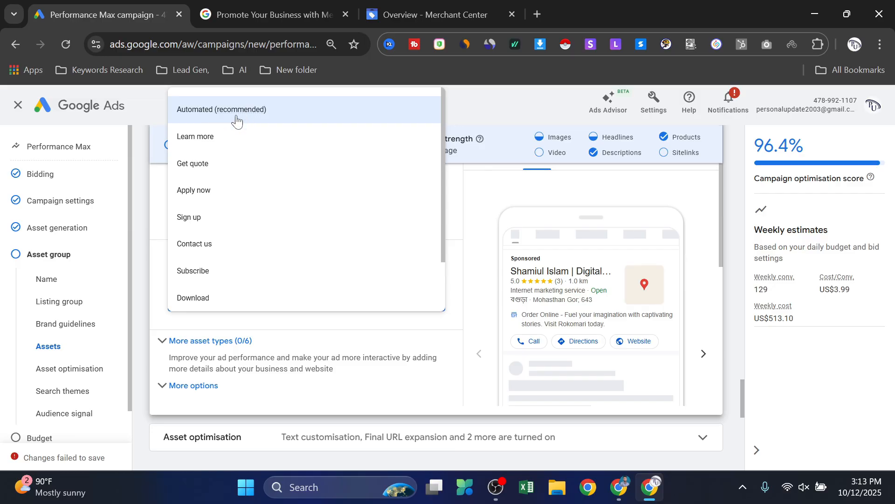
pyautogui.click(228, 216)
# Step: Add "digital marekting" and "google ads" as search themes in the asset group's signals
pyautogui.scroll(-2, 228, 280)
pyautogui.scroll(-3, 224, 316)
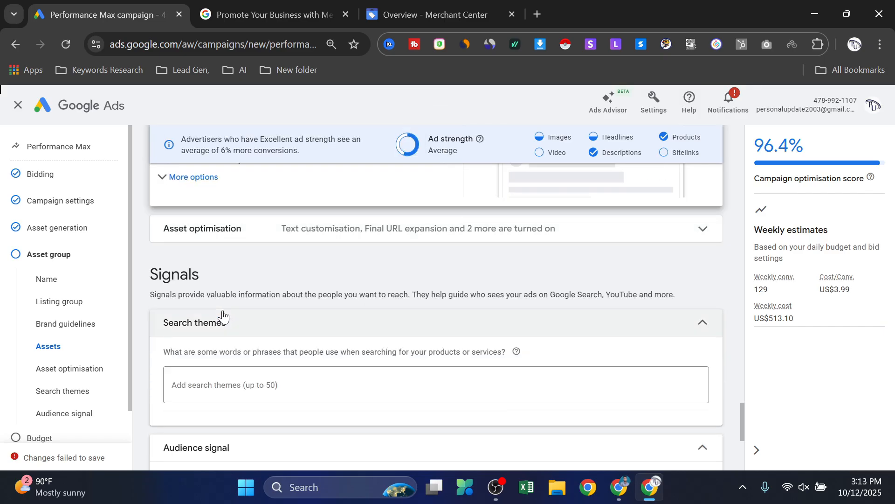
pyautogui.scroll(-2, 223, 316)
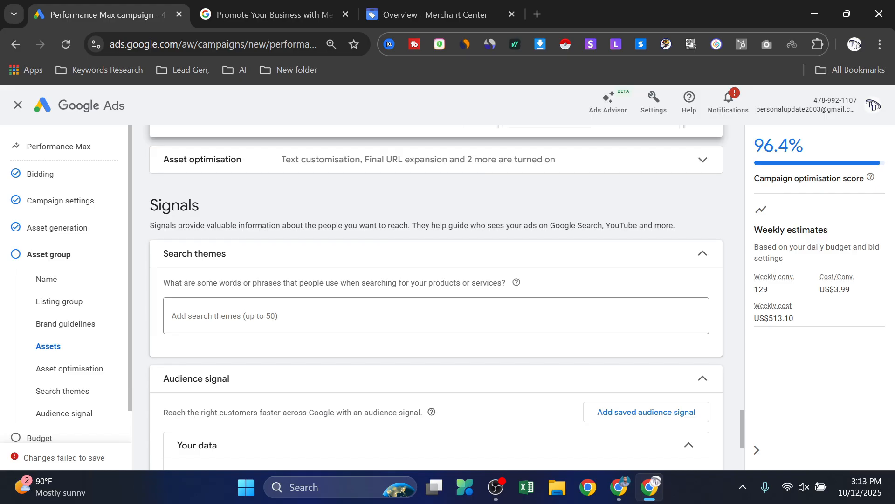
pyautogui.scroll(-2, 436, 299)
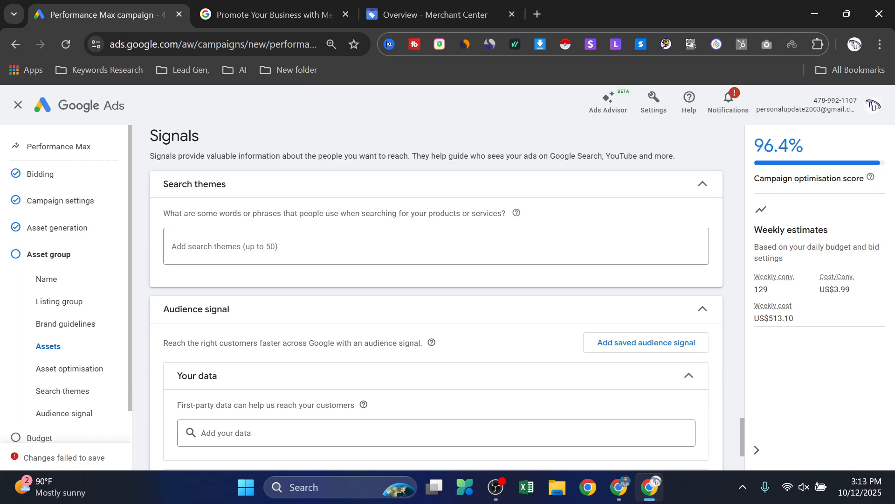
pyautogui.click(239, 251)
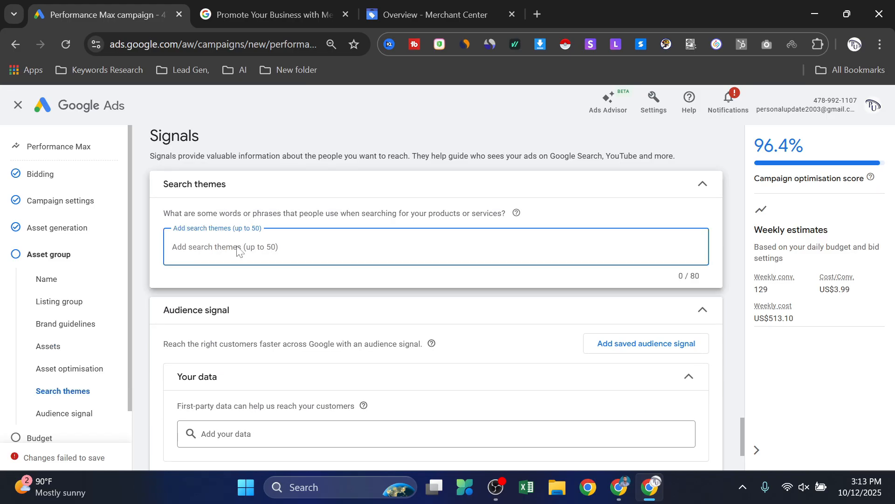
pyautogui.write('digital marekting')
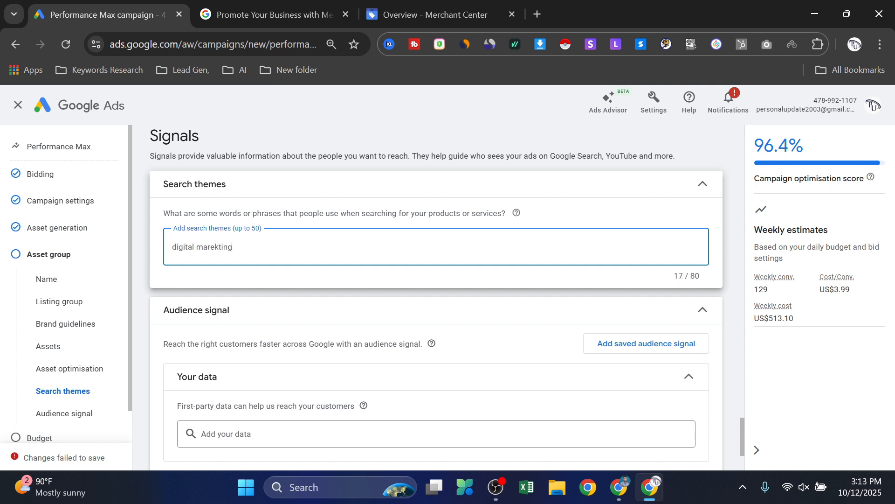
pyautogui.press('Return')
pyautogui.moveTo(233, 250)
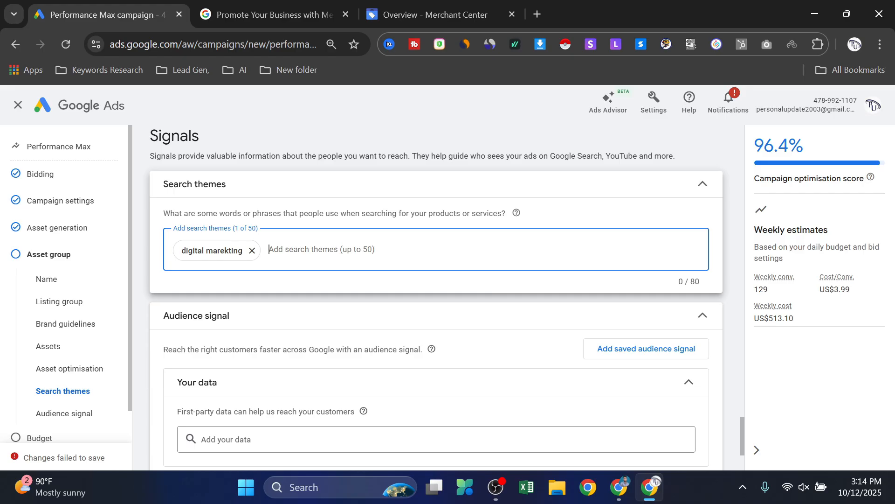
pyautogui.write('google ads')
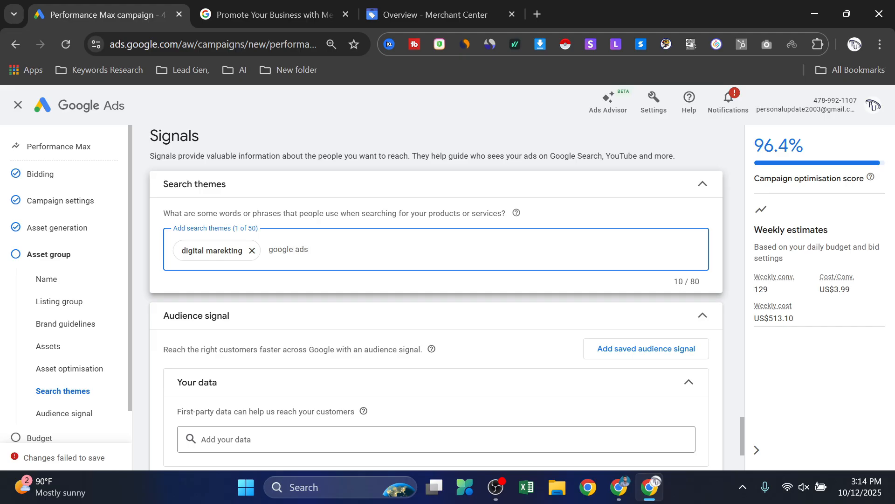
pyautogui.press('Return')
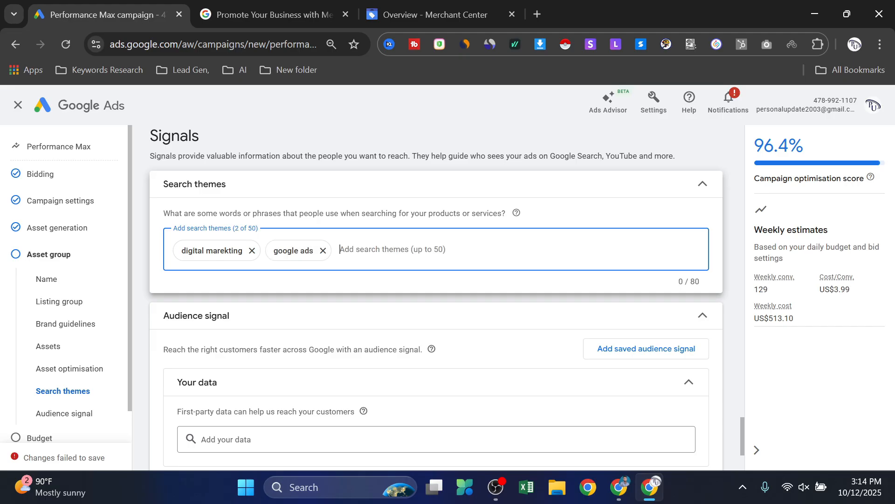
# Step: Name the audience signal "demo 2112" and check the available first-party data without adding any
pyautogui.scroll(-3, 348, 271)
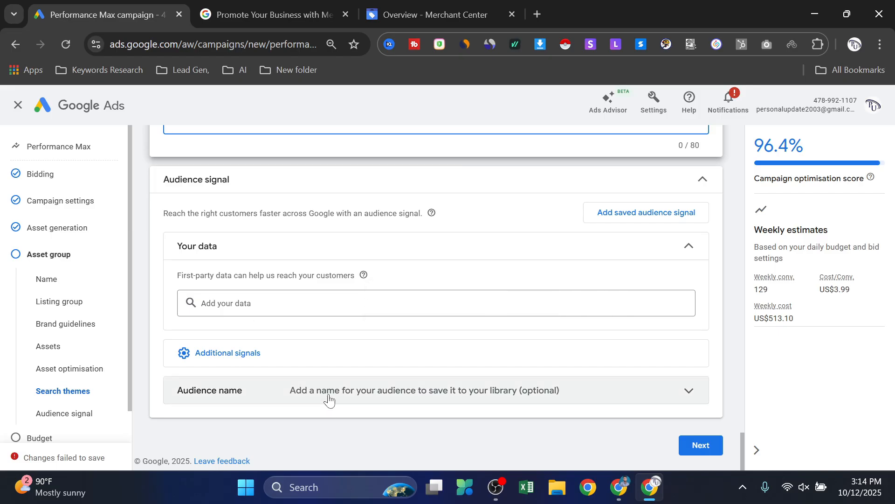
pyautogui.click(345, 392)
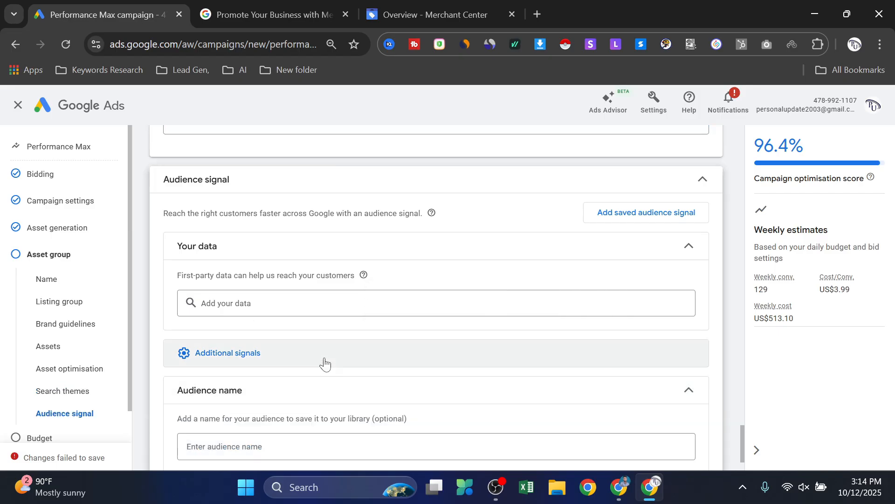
pyautogui.scroll(-2, 324, 361)
pyautogui.click(273, 380)
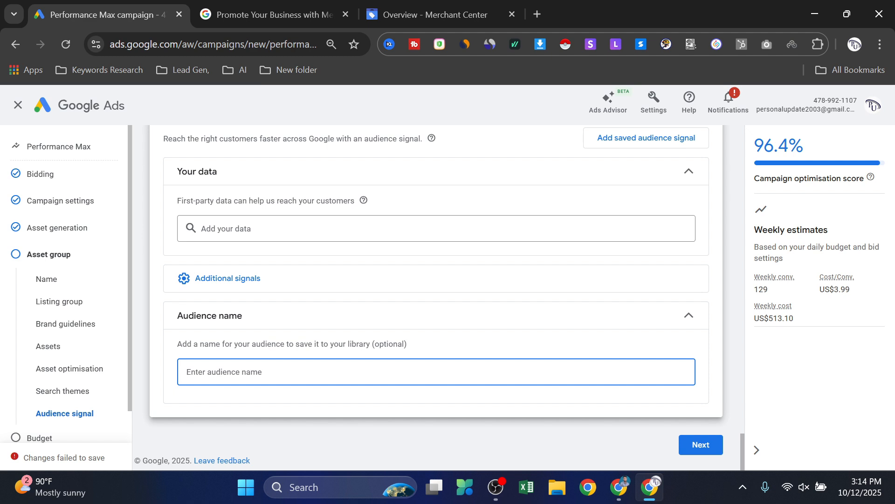
pyautogui.write('deom')
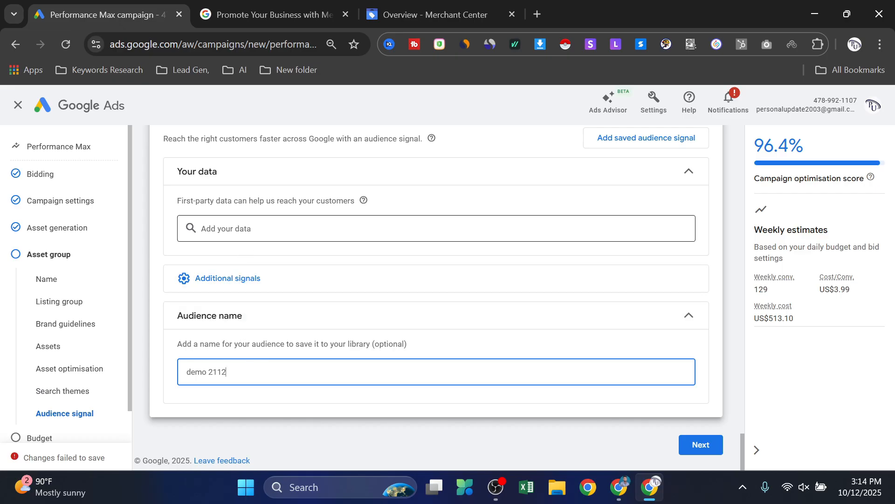
pyautogui.click(256, 230)
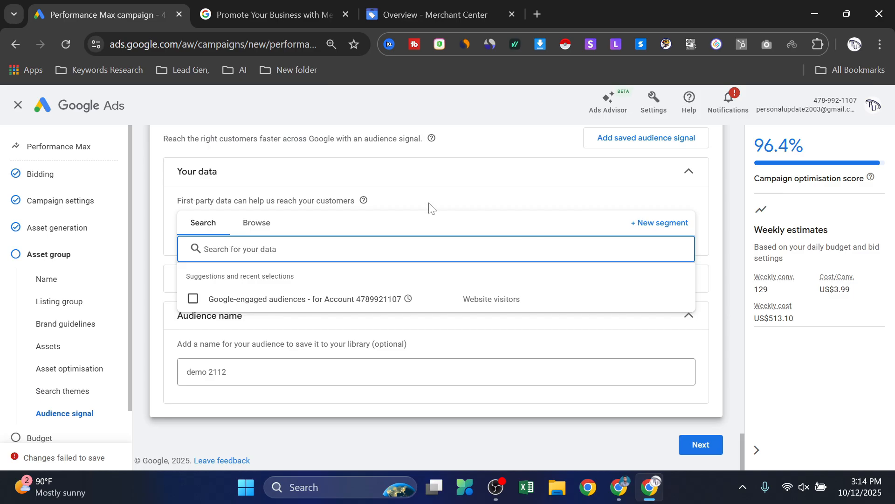
pyautogui.click(593, 195)
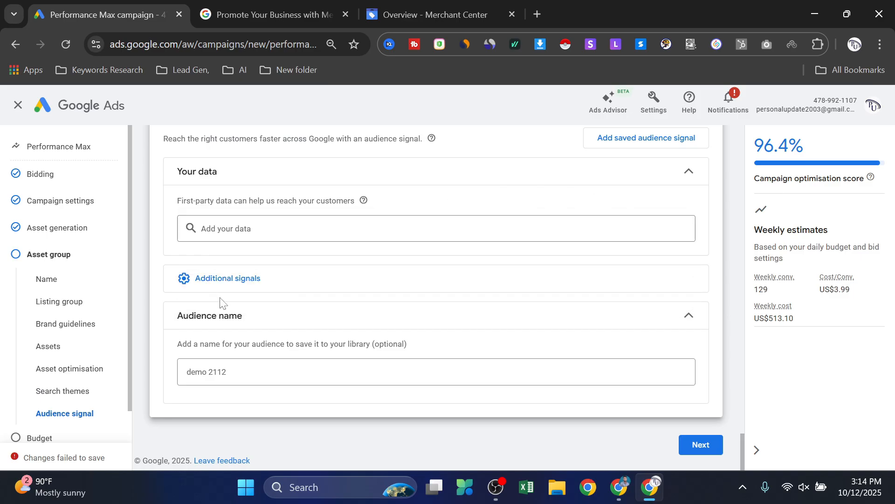
# Step: Add the in-market segments Advertising & Marketing Services and SEO & SEM Services as interests in the audience signal
pyautogui.click(260, 278)
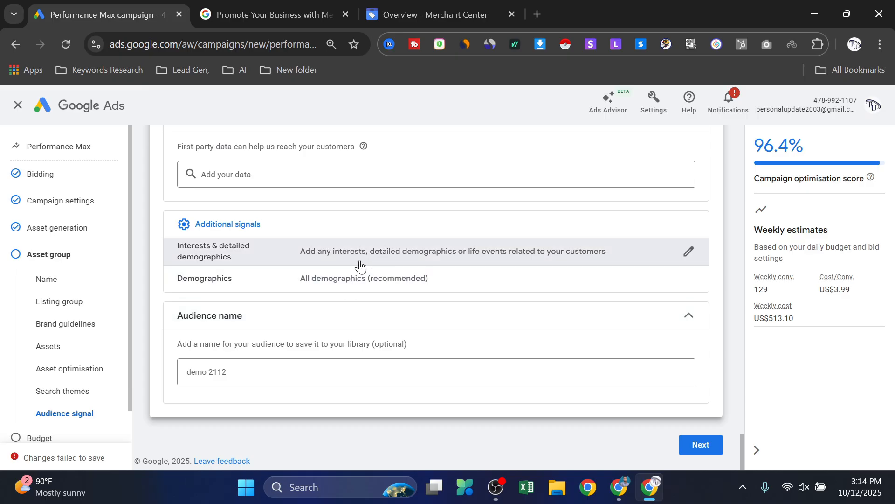
pyautogui.click(370, 258)
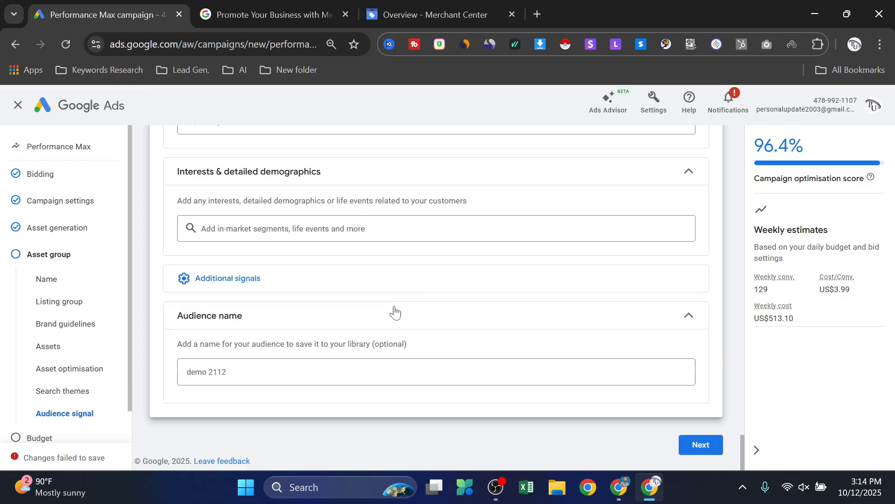
pyautogui.scroll(2, 296, 328)
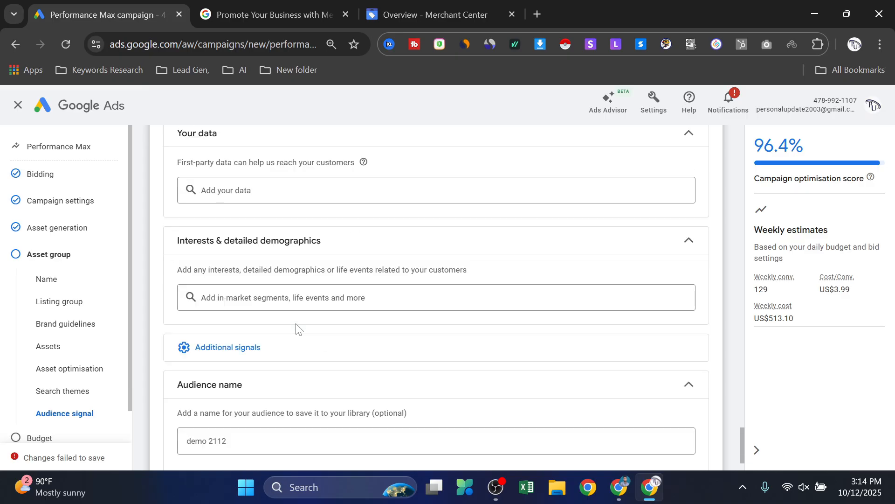
pyautogui.click(280, 298)
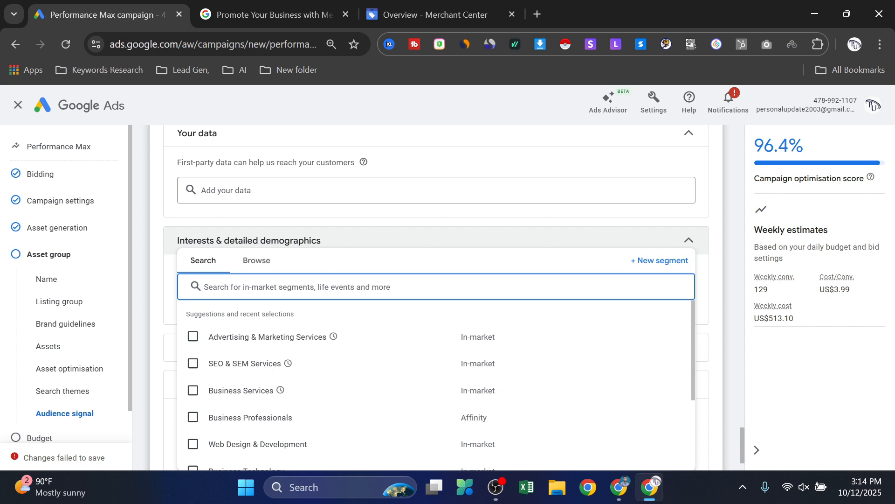
pyautogui.click(273, 343)
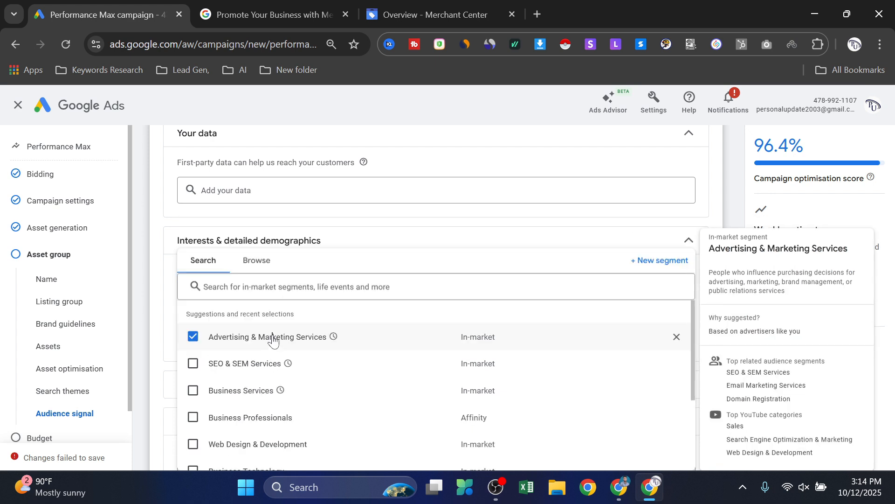
pyautogui.moveTo(199, 366)
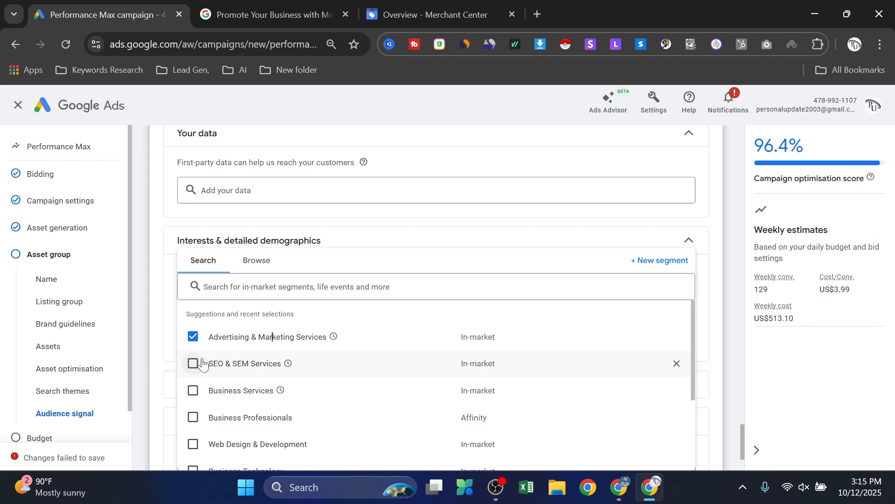
pyautogui.click(194, 364)
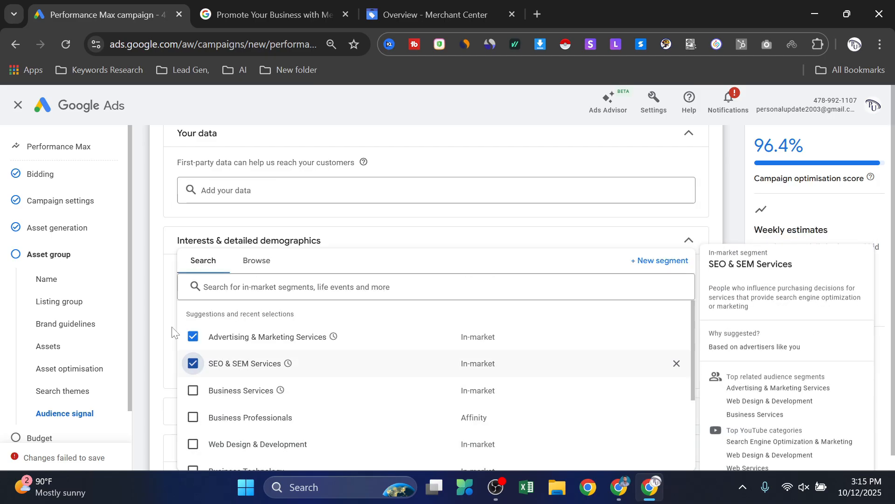
pyautogui.click(158, 307)
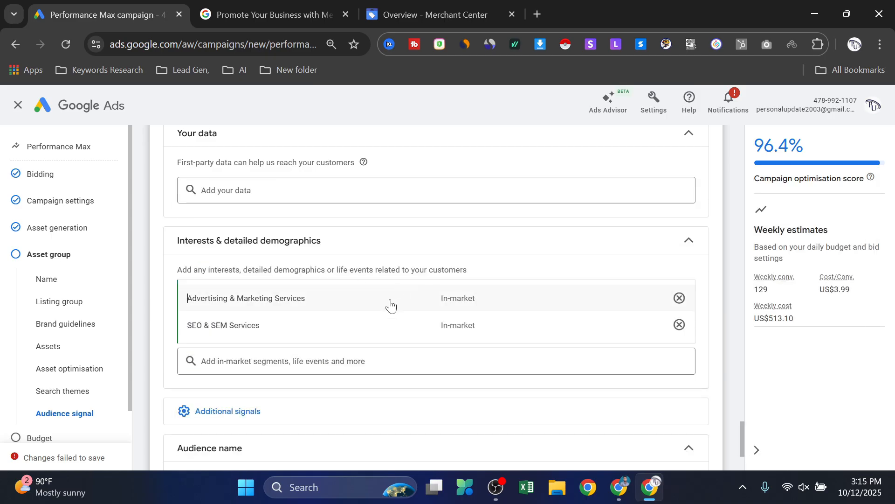
# Step: Continue from the asset group to the campaign's Budget step and look over the daily budget options
pyautogui.moveTo(390, 306)
pyautogui.scroll(-3, 390, 321)
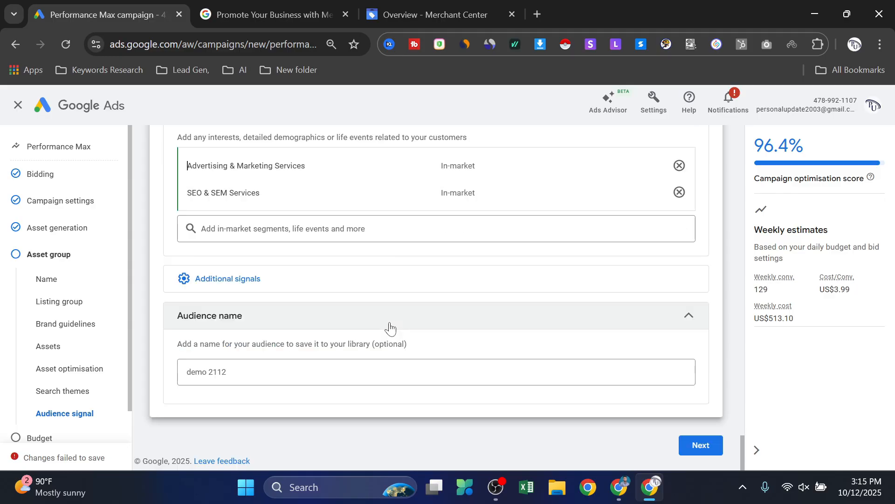
pyautogui.scroll(-1, 29, 394)
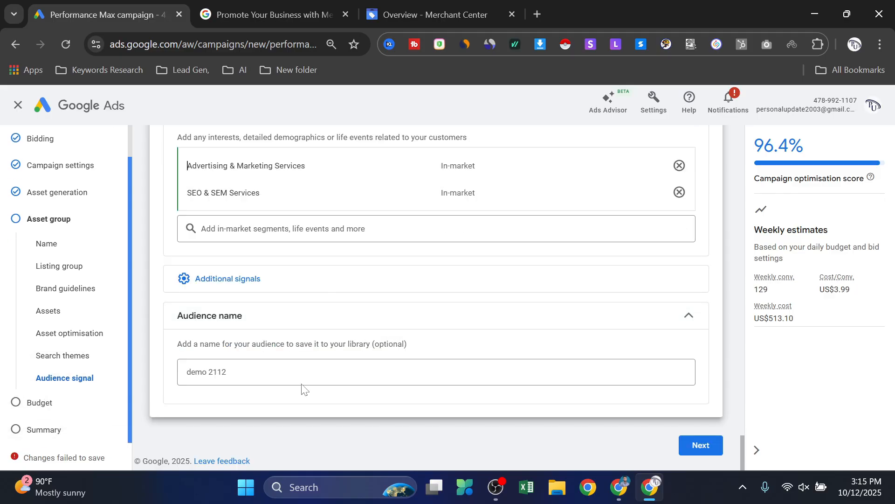
pyautogui.click(693, 445)
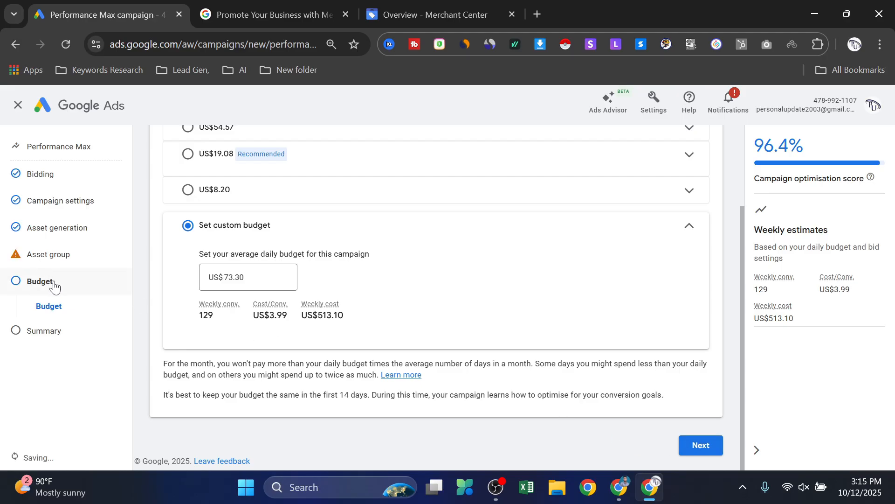
pyautogui.scroll(3, 336, 342)
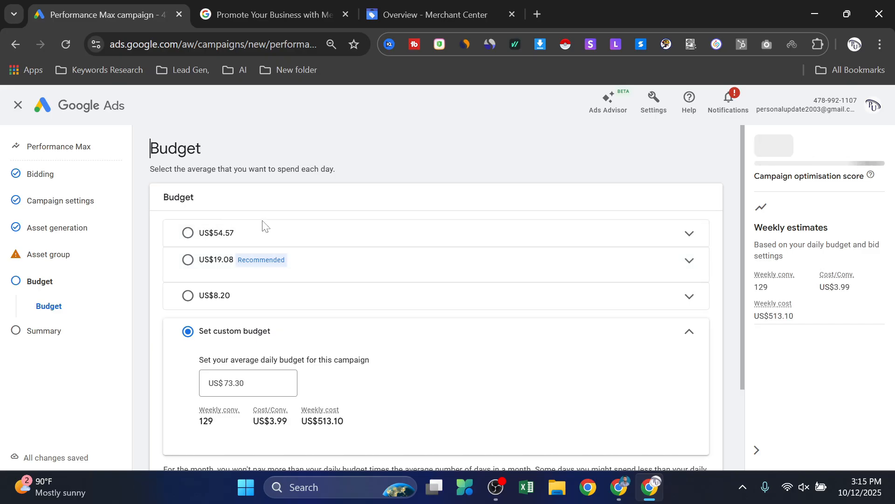
pyautogui.scroll(-1, 300, 312)
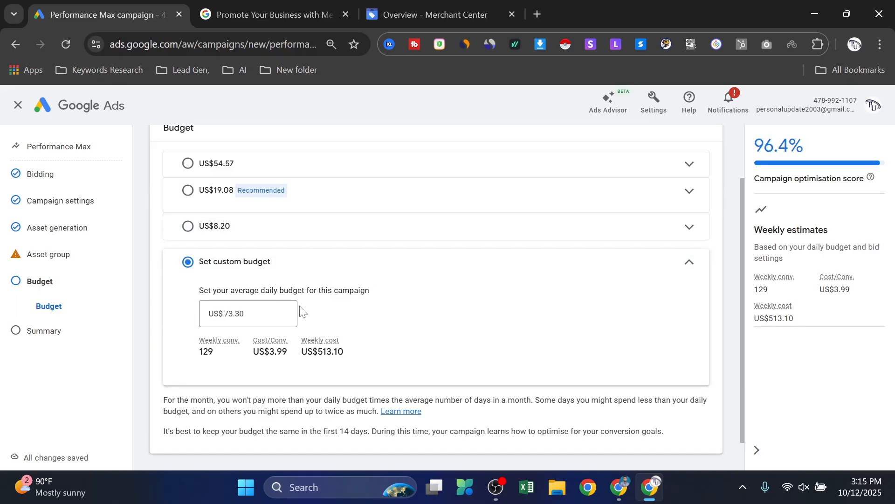
# Step: Choose the recommended average daily budget of US$19.08 and continue to the campaign's Summary step
pyautogui.scroll(1, 300, 312)
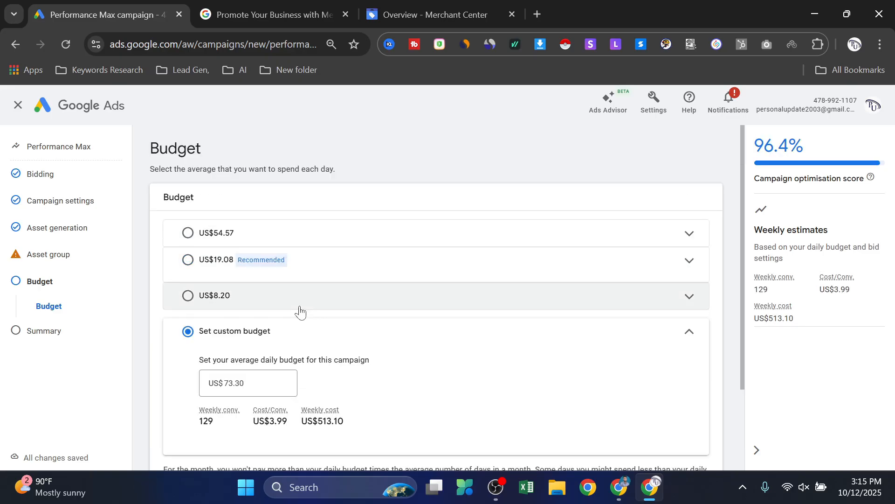
pyautogui.click(196, 260)
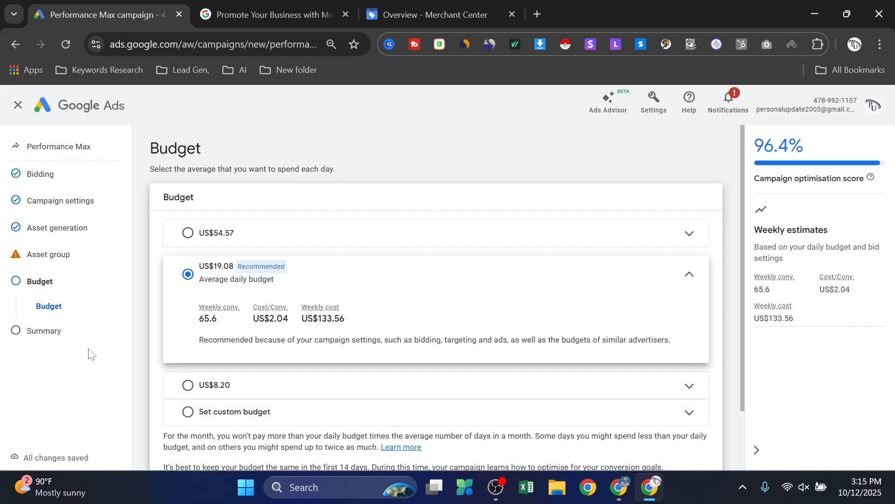
pyautogui.scroll(-2, 676, 362)
pyautogui.click(701, 445)
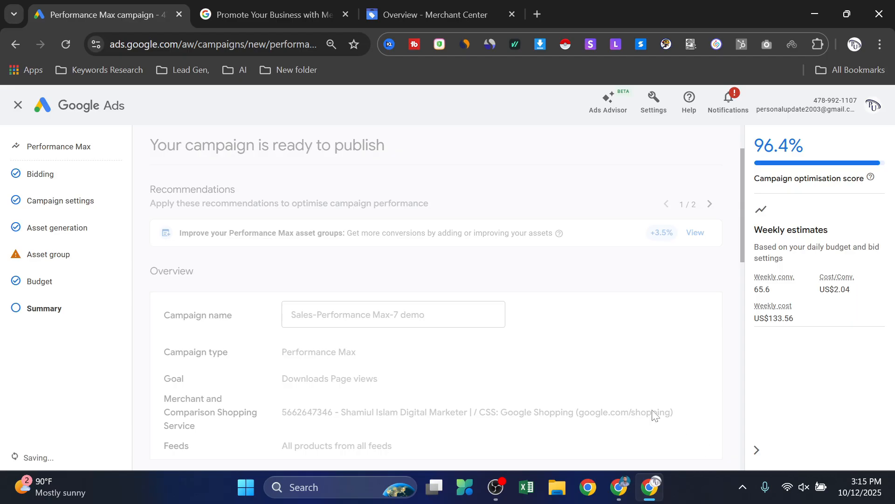
# Step: Review the campaign summary, from the recommendations and overview through bidding, campaign settings and asset group to the budget
pyautogui.scroll(-4, 506, 326)
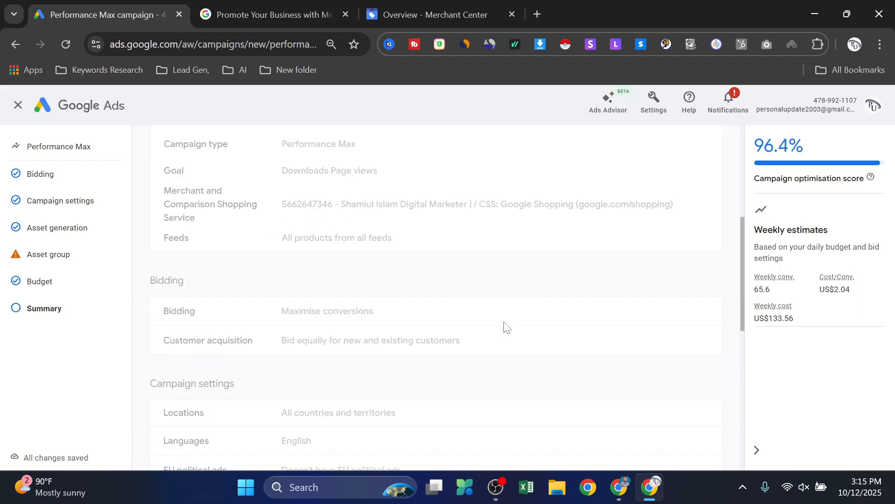
pyautogui.scroll(-9, 506, 326)
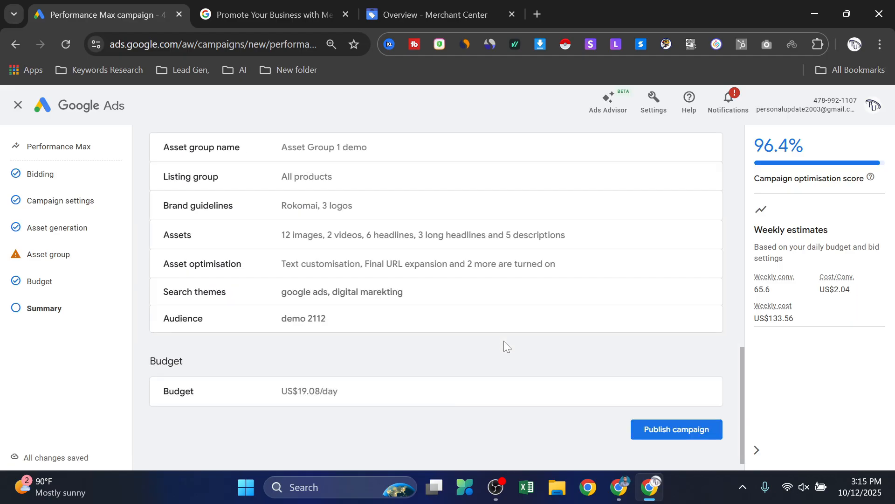
pyautogui.scroll(15, 432, 366)
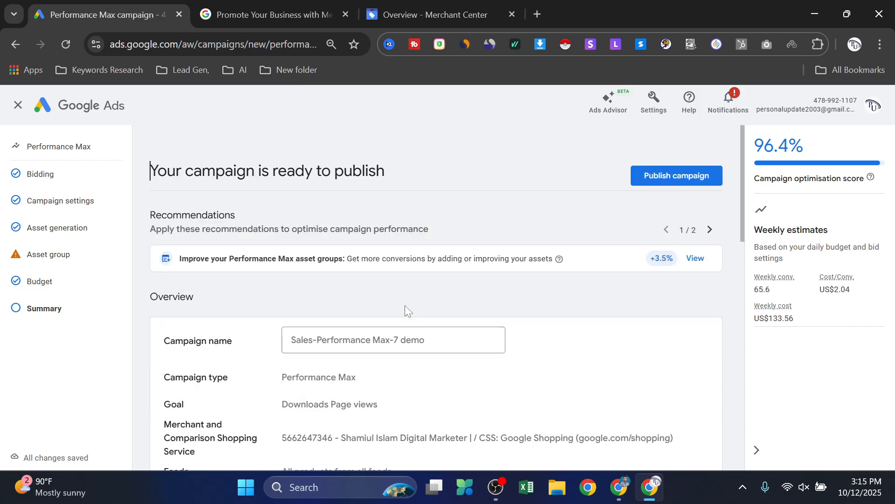
pyautogui.scroll(-9, 405, 305)
pyautogui.scroll(-5, 404, 306)
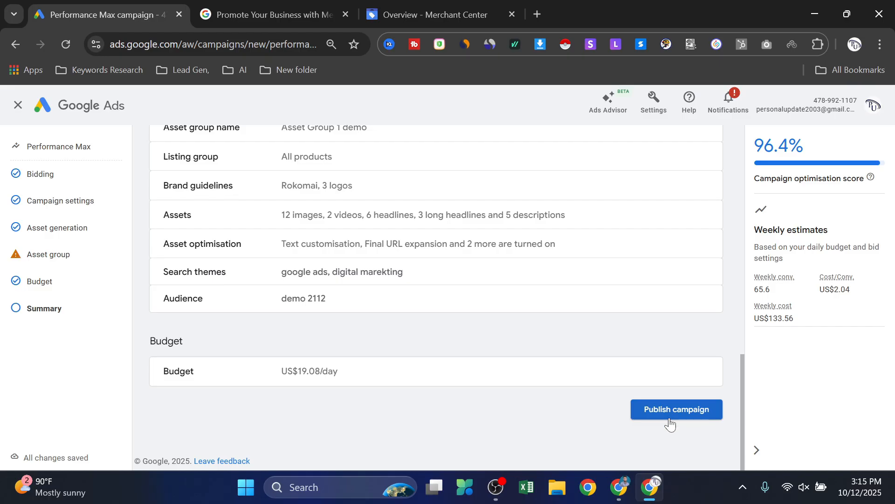
# Step: Switch to the Google Ads course outline in Google Docs and go over the headings for Class 11 and Class 12
pyautogui.moveTo(620, 488)
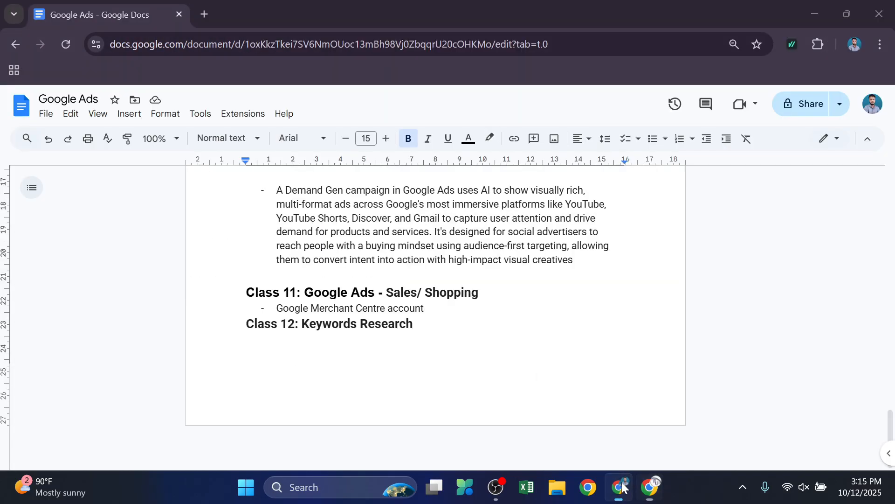
pyautogui.click(585, 447)
pyautogui.click(386, 292)
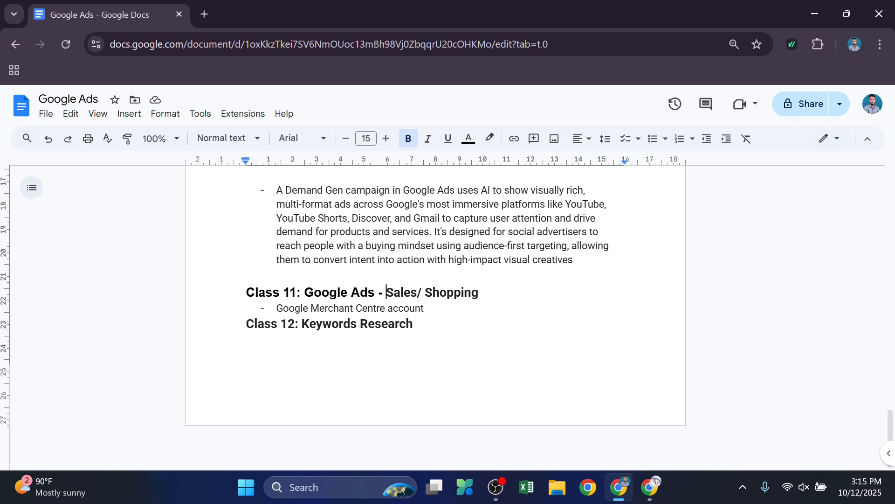
pyautogui.moveTo(298, 323); pyautogui.dragTo(419, 323)
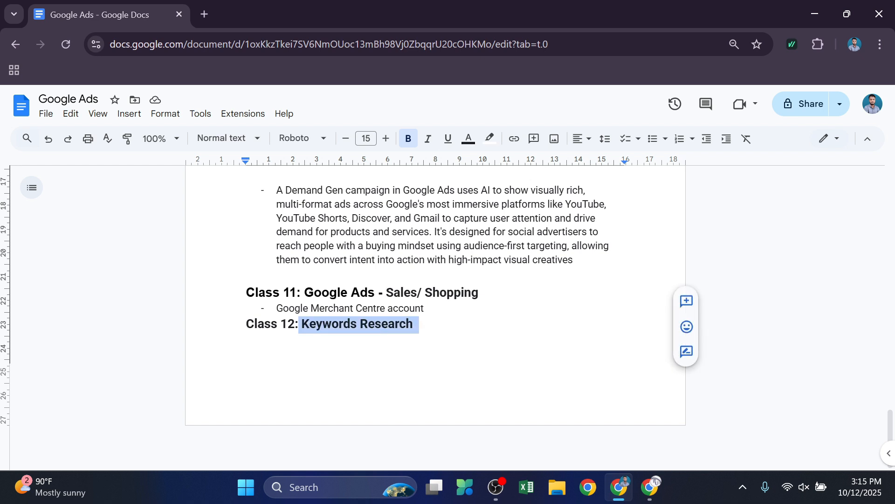
pyautogui.moveTo(264, 324); pyautogui.dragTo(414, 324)
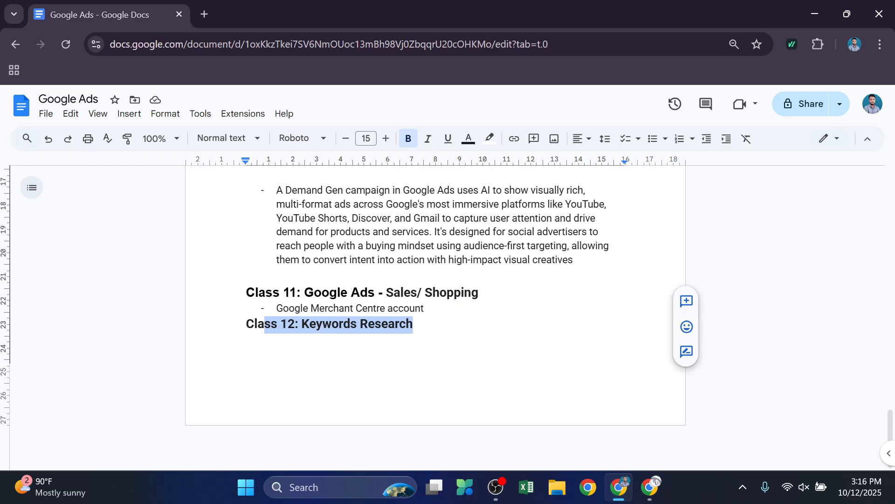
pyautogui.click(414, 324)
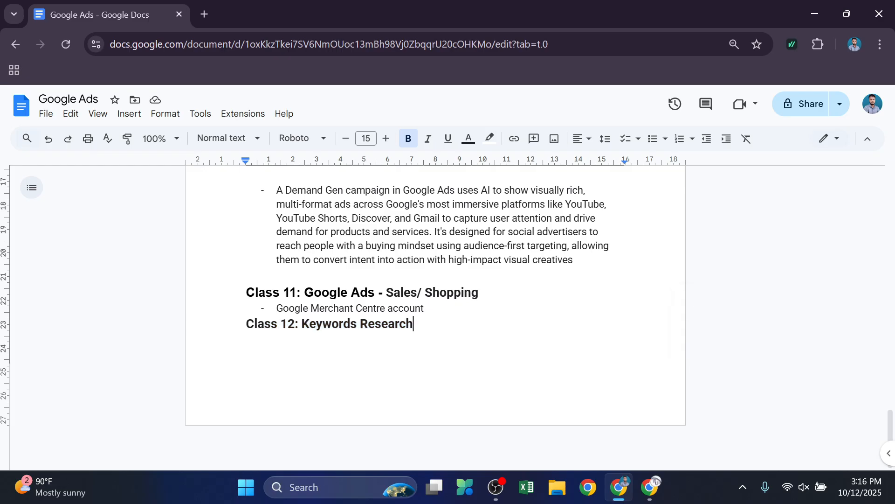